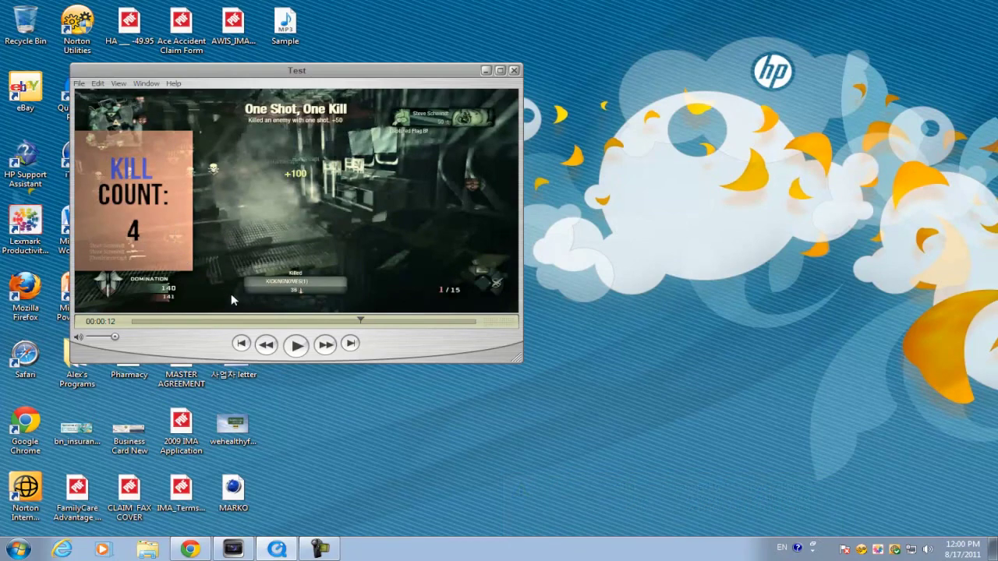
Drag the QuickTime seek bar to rewind the Test gameplay clip to its start
{"action": "left_click_drag", "start_coordinate": [206, 326], "coordinate": [312, 331]}
Back in Vegas Pro, insert an empty video track at the top of the timeline
{"action": "left_click", "coordinate": [515, 71]}
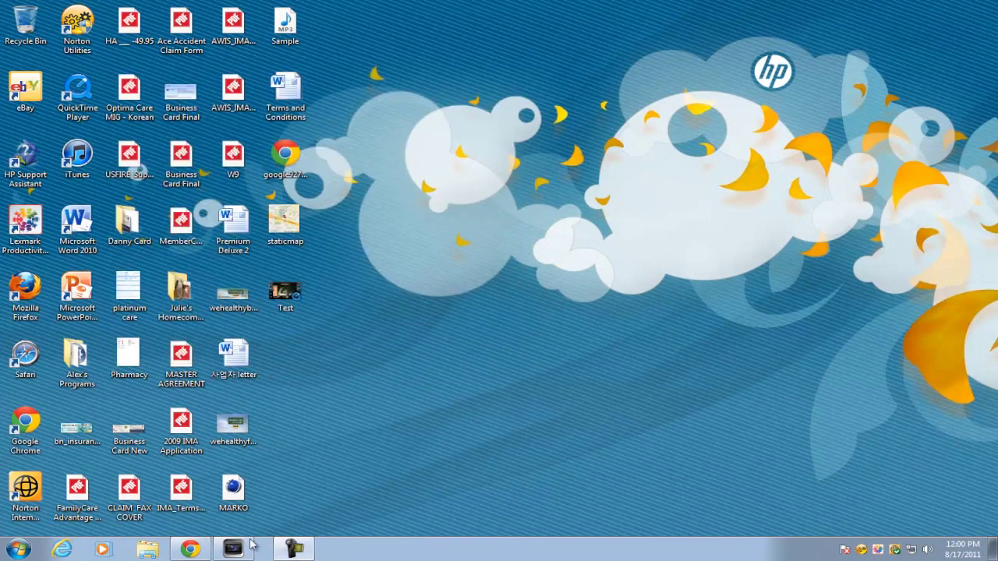
{"action": "key", "text": "alt+Tab"}
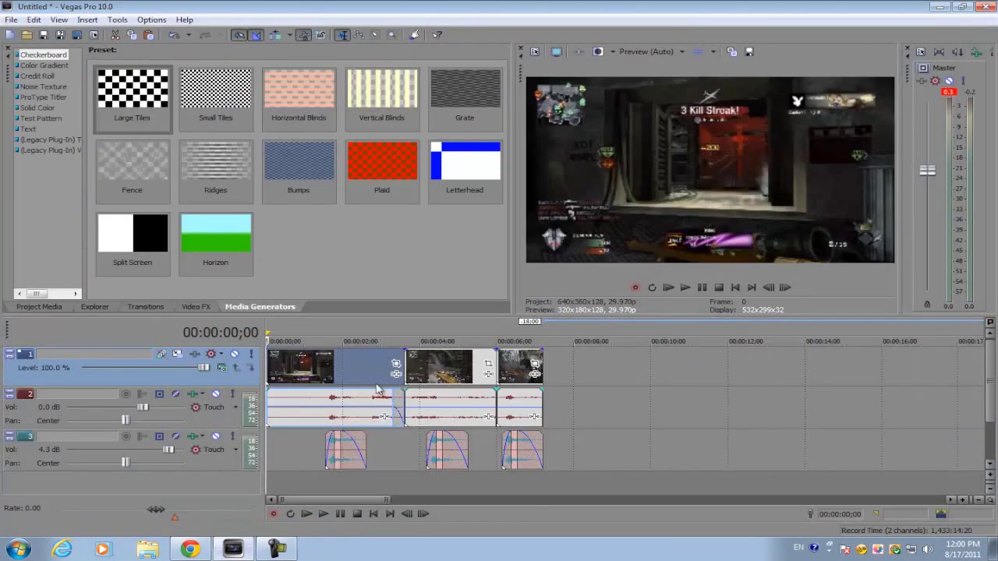
{"action": "scroll", "coordinate": [328, 398], "scroll_direction": "up", "scroll_amount": 2}
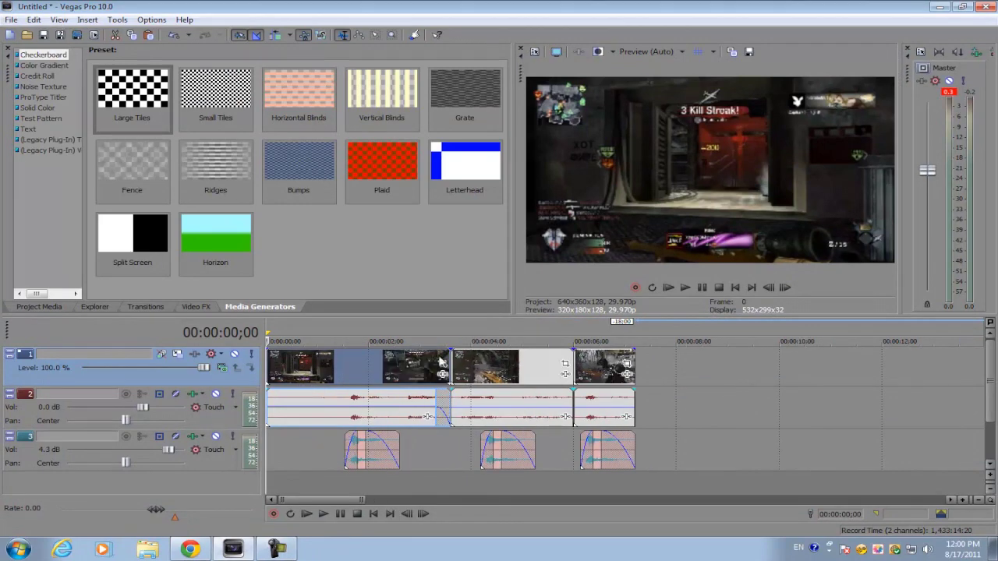
{"action": "left_click", "coordinate": [361, 388]}
{"action": "scroll", "coordinate": [382, 396], "scroll_direction": "up", "scroll_amount": 3}
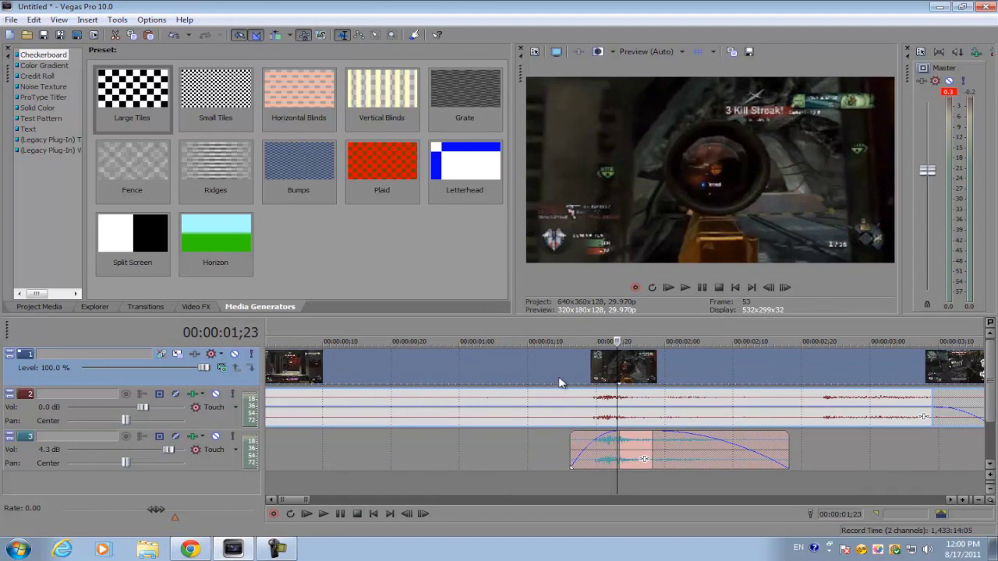
{"action": "scroll", "coordinate": [519, 372], "scroll_direction": "down", "scroll_amount": 5}
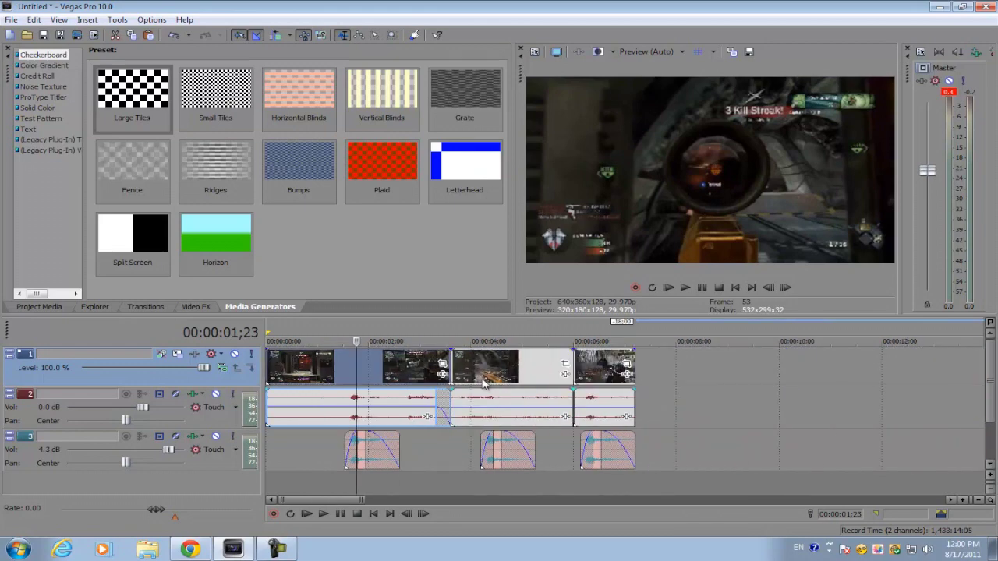
{"action": "right_click", "coordinate": [663, 358]}
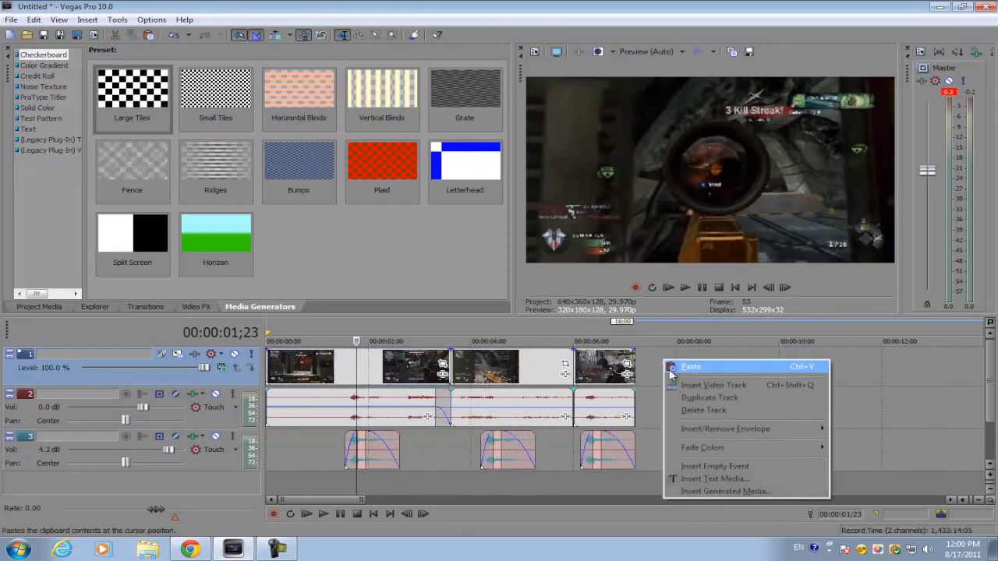
{"action": "left_click", "coordinate": [675, 383]}
{"action": "scroll", "coordinate": [381, 373], "scroll_direction": "up", "scroll_amount": 3}
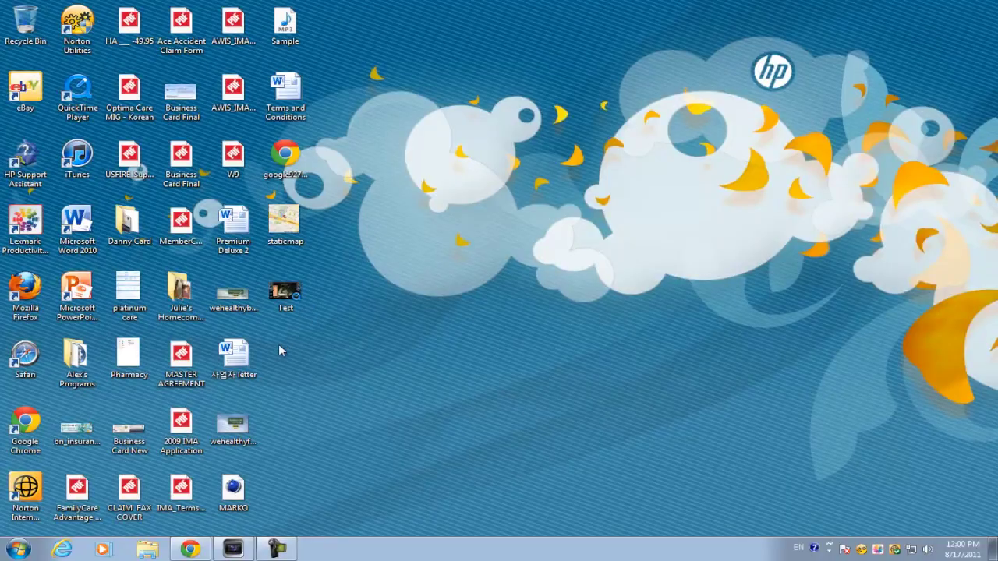
Open the Test movie in QuickTime at Half Size for reference
{"action": "left_click", "coordinate": [286, 294]}
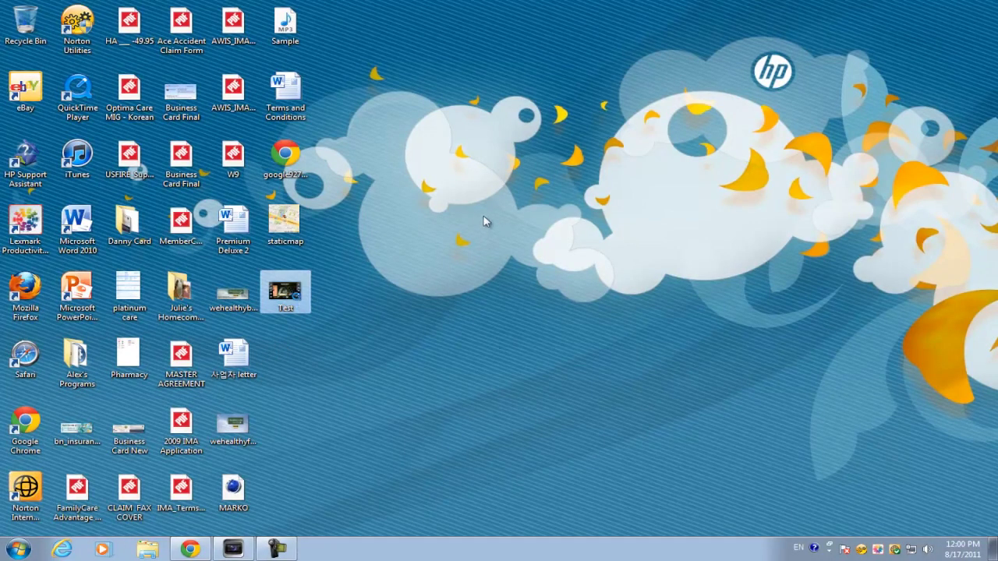
{"action": "key", "text": "Return"}
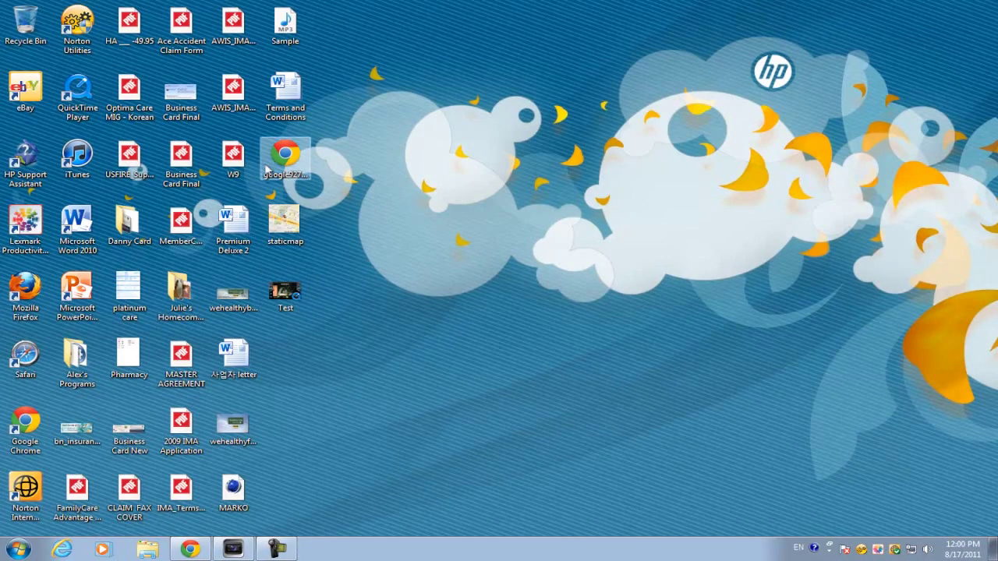
{"action": "left_click", "coordinate": [118, 83]}
{"action": "left_click", "coordinate": [125, 96]}
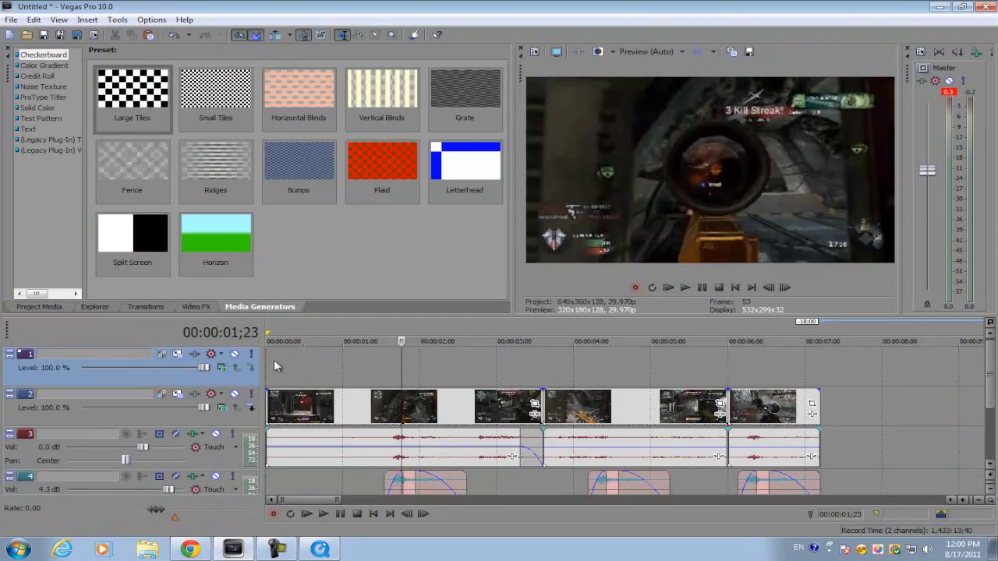
Put Orange solid-colour events on track 1, trimmed to end with the gameplay clips
{"action": "left_click", "coordinate": [269, 357]}
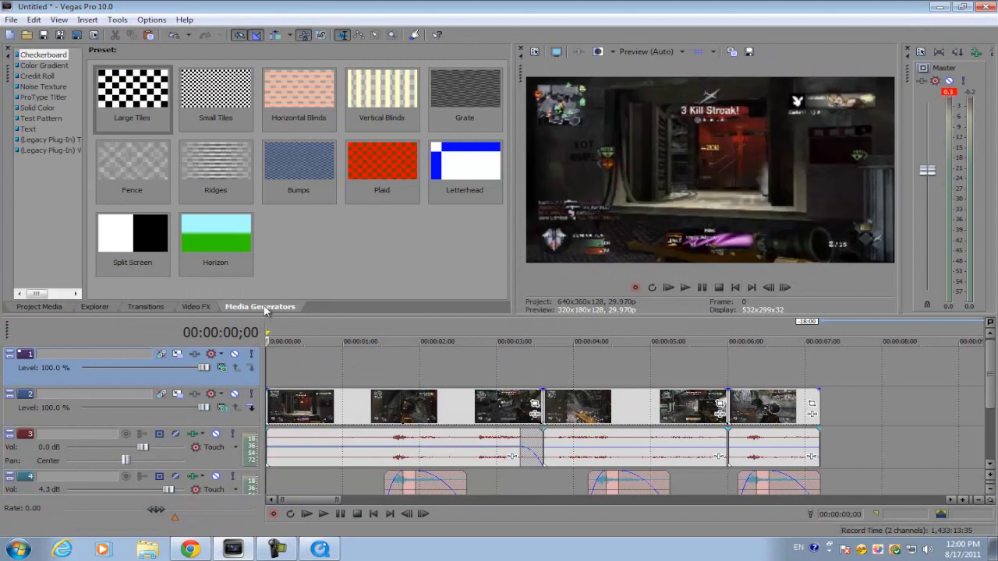
{"action": "left_click", "coordinate": [35, 107]}
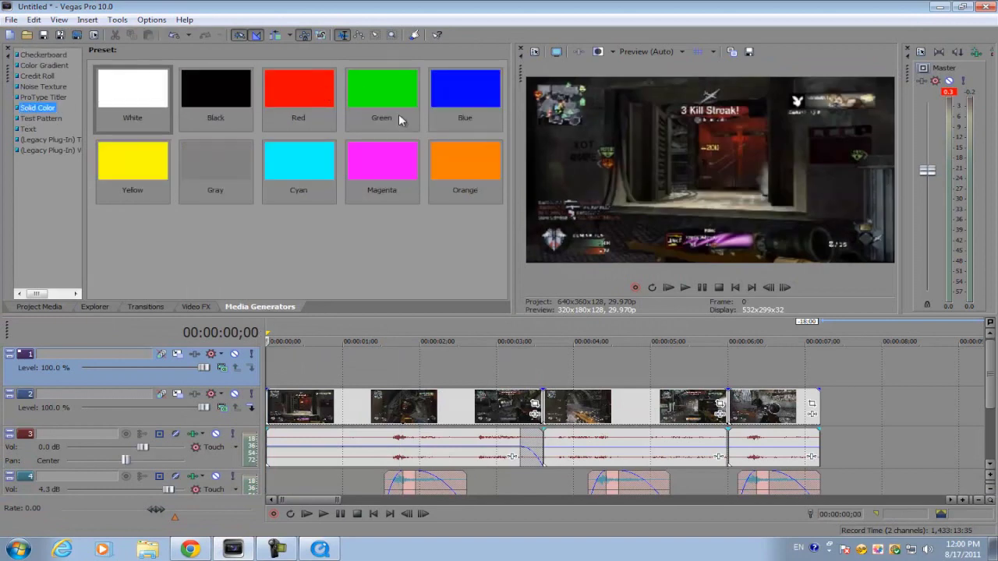
{"action": "left_click_drag", "start_coordinate": [464, 167], "coordinate": [274, 359]}
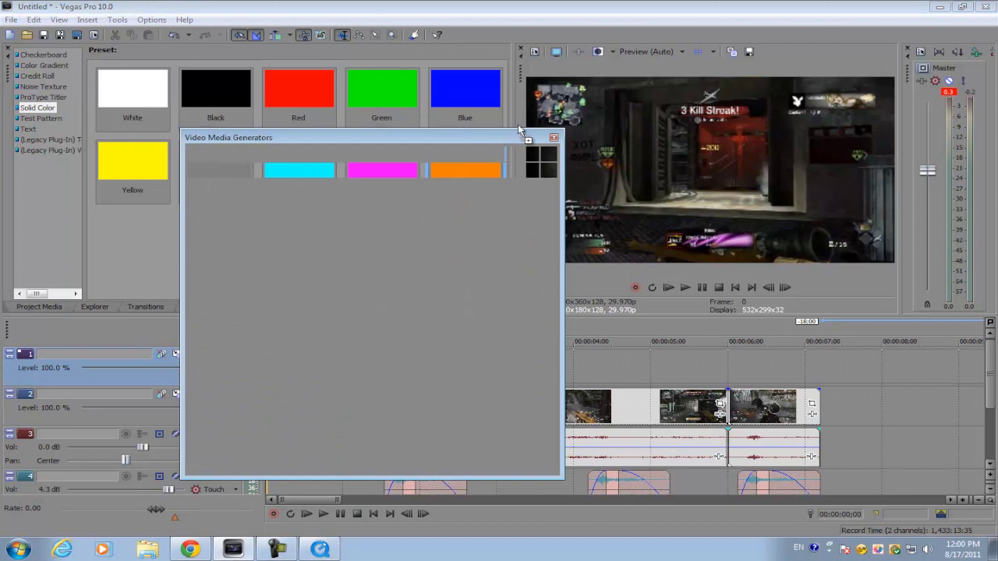
{"action": "left_click", "coordinate": [552, 138]}
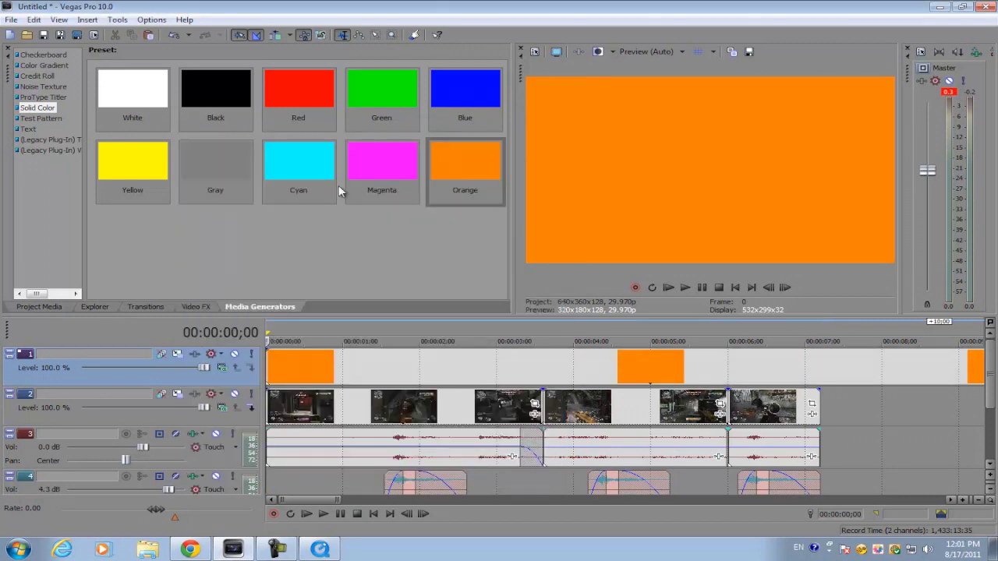
{"action": "scroll", "coordinate": [629, 357], "scroll_direction": "down", "scroll_amount": 2}
{"action": "left_click_drag", "start_coordinate": [647, 363], "coordinate": [536, 363]}
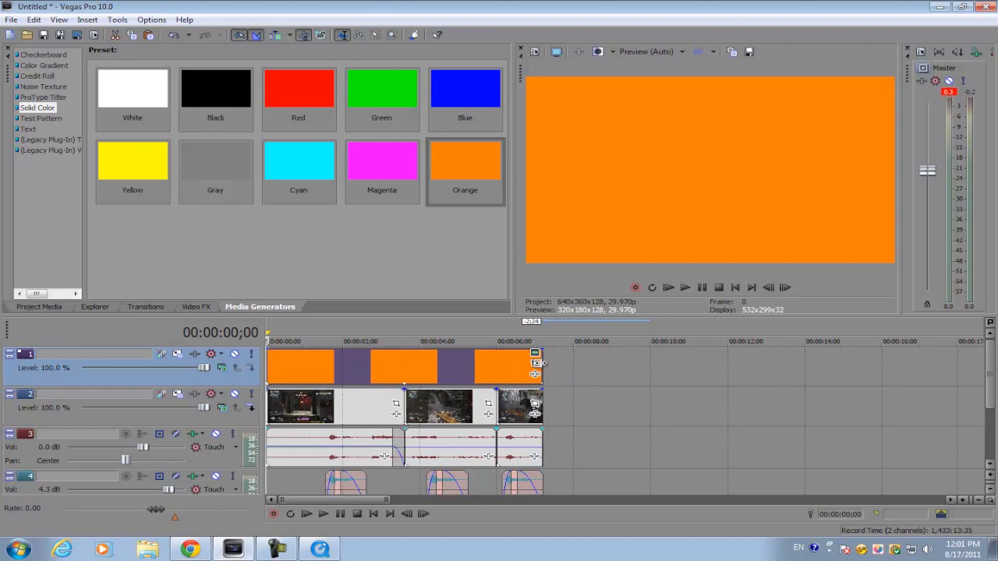
{"action": "left_click", "coordinate": [178, 354]}
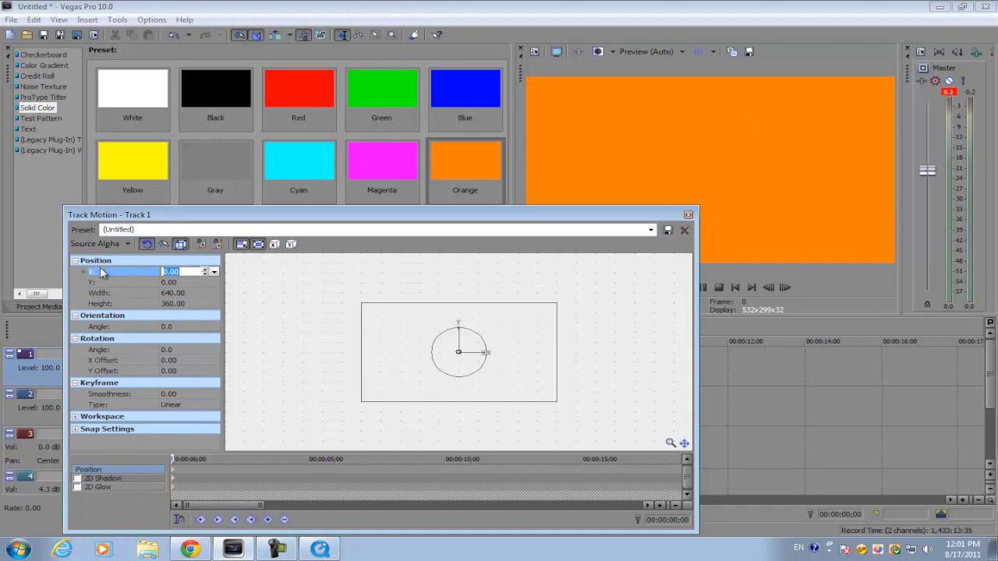
Try track 1 Position X values of -350, 450 and -450 in Track Motion
{"action": "type", "text": "0"}
{"action": "key", "text": "Return"}
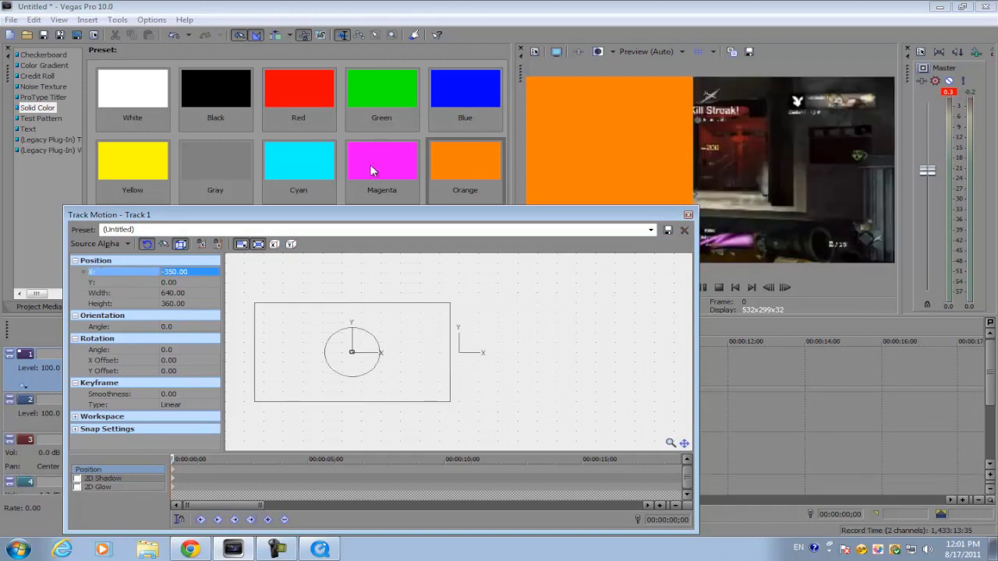
{"action": "left_click", "coordinate": [176, 269]}
{"action": "type", "text": "45"}
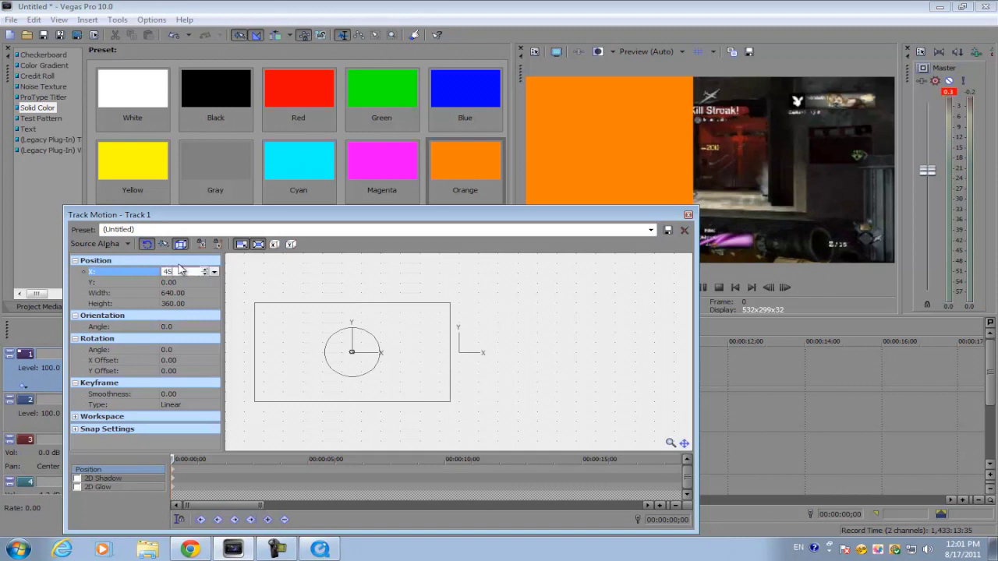
{"action": "type", "text": "0"}
{"action": "key", "text": "Return"}
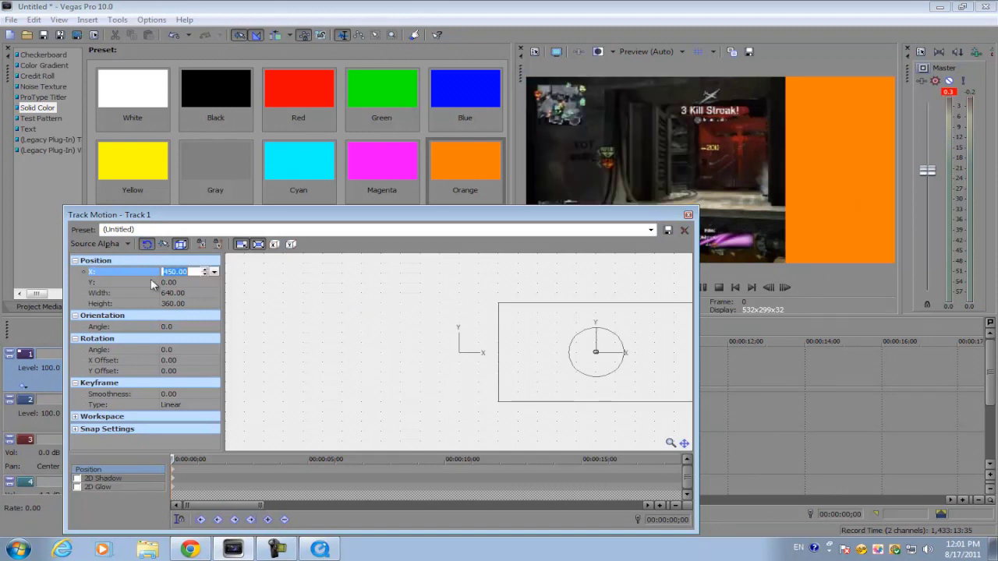
{"action": "type", "text": "-450"}
{"action": "key", "text": "Return"}
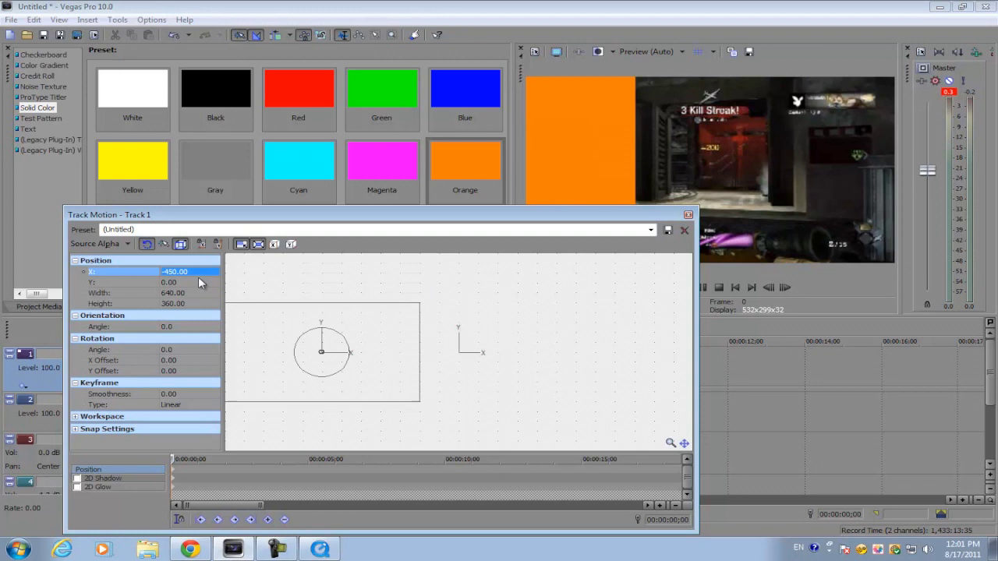
Settle track 1's Position X at -500, by way of -480, leaving a left-edge strip
{"action": "left_click", "coordinate": [174, 274]}
{"action": "type", "text": "-480"}
{"action": "key", "text": "Return"}
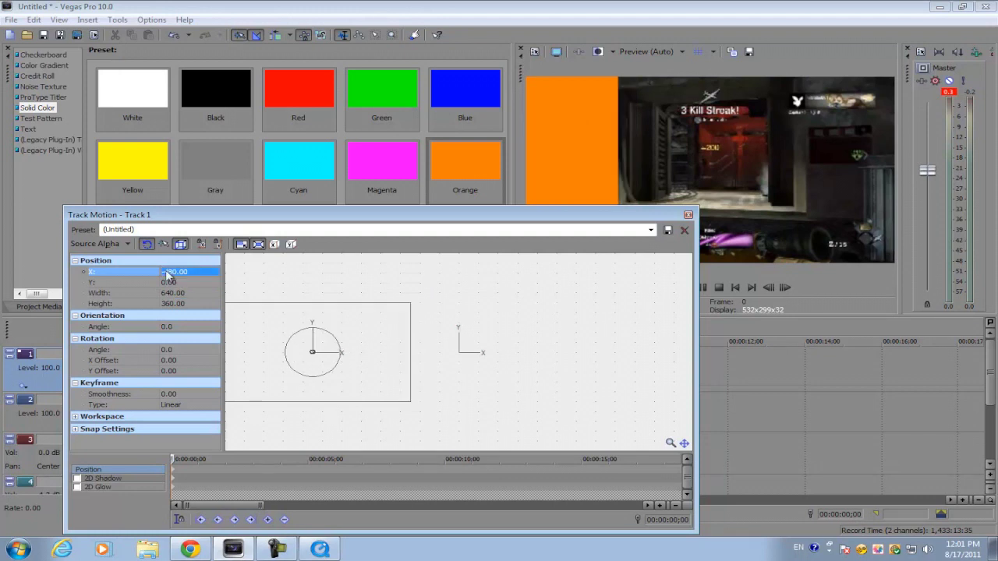
{"action": "left_click", "coordinate": [166, 274]}
{"action": "type", "text": "-50"}
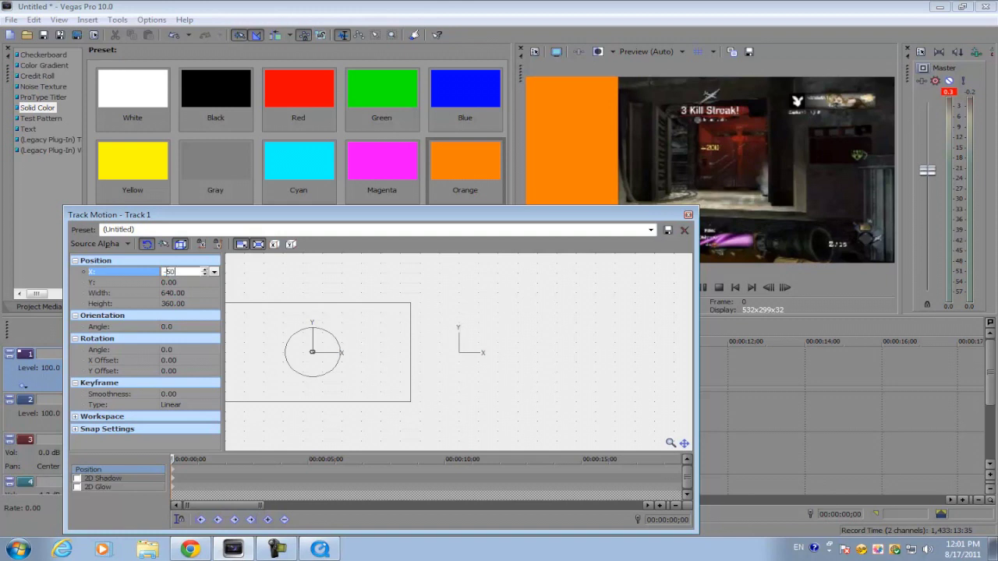
{"action": "type", "text": "0"}
{"action": "key", "text": "Return"}
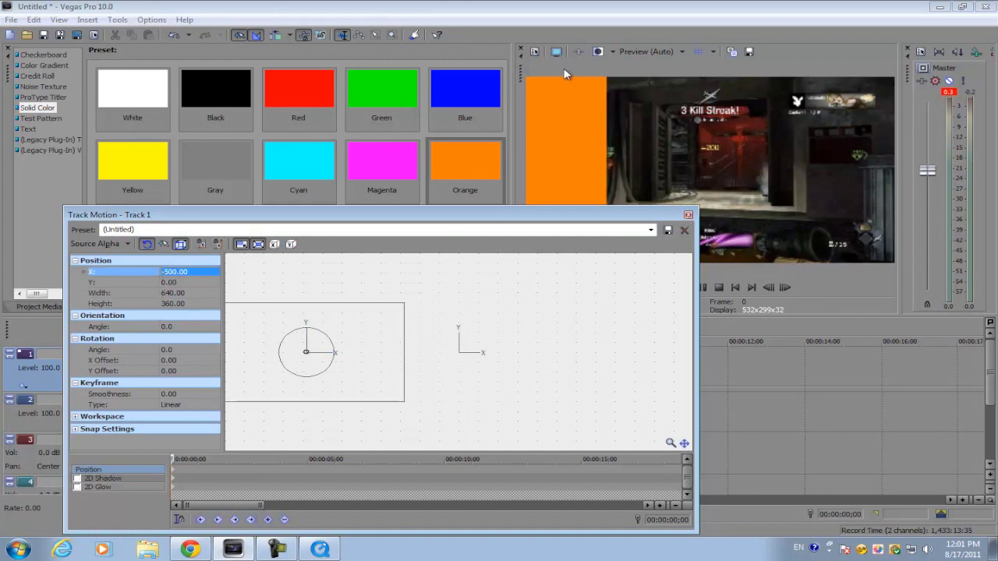
{"action": "left_click_drag", "start_coordinate": [623, 206], "coordinate": [621, 283]}
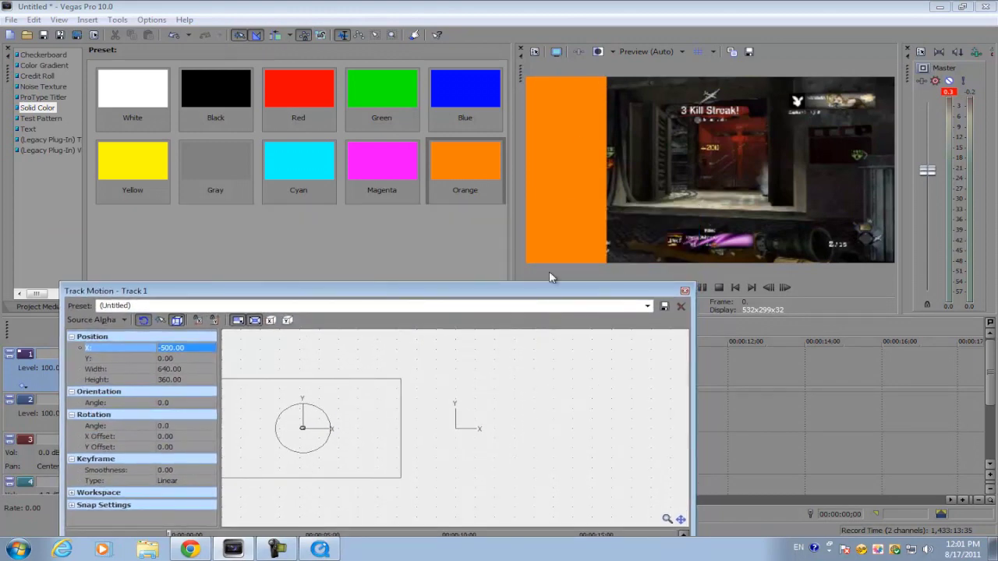
Reduce the orange layer's Track Motion width to 500, then to 450
{"action": "left_click_drag", "start_coordinate": [549, 277], "coordinate": [555, 171]}
{"action": "left_click", "coordinate": [206, 245]}
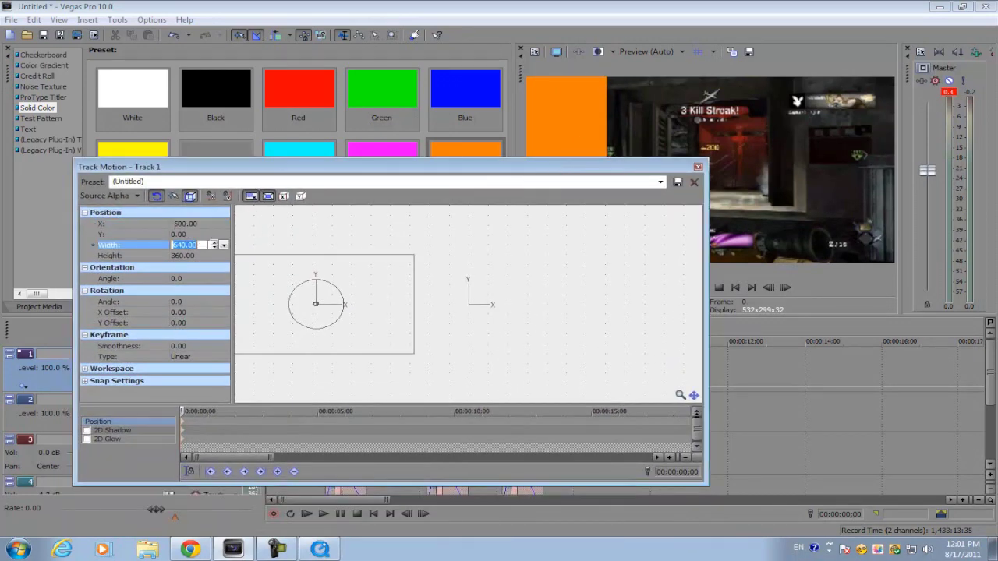
{"action": "left_click", "coordinate": [215, 248]}
{"action": "left_click", "coordinate": [215, 248]}
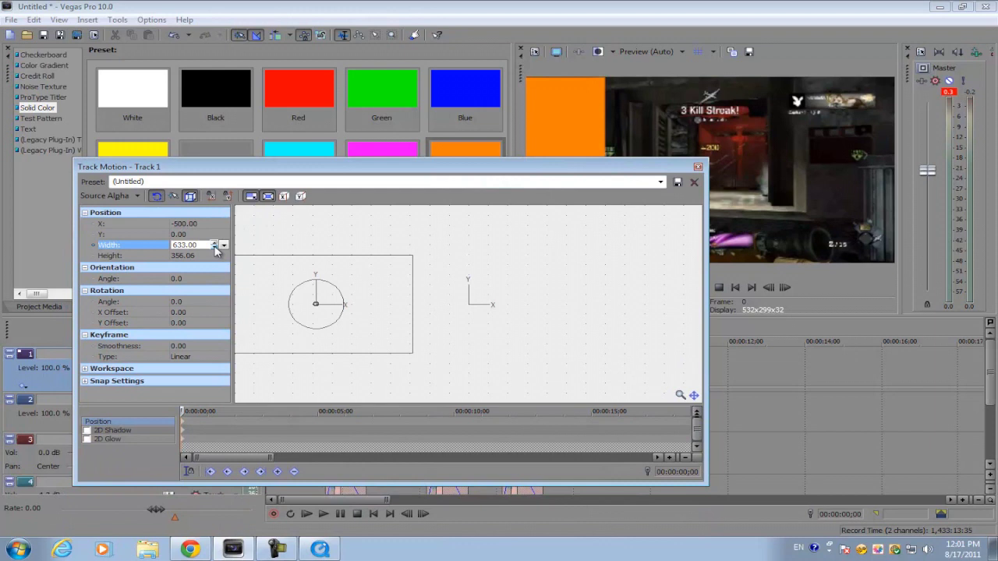
{"action": "left_click", "coordinate": [215, 248]}
{"action": "key", "text": "Return"}
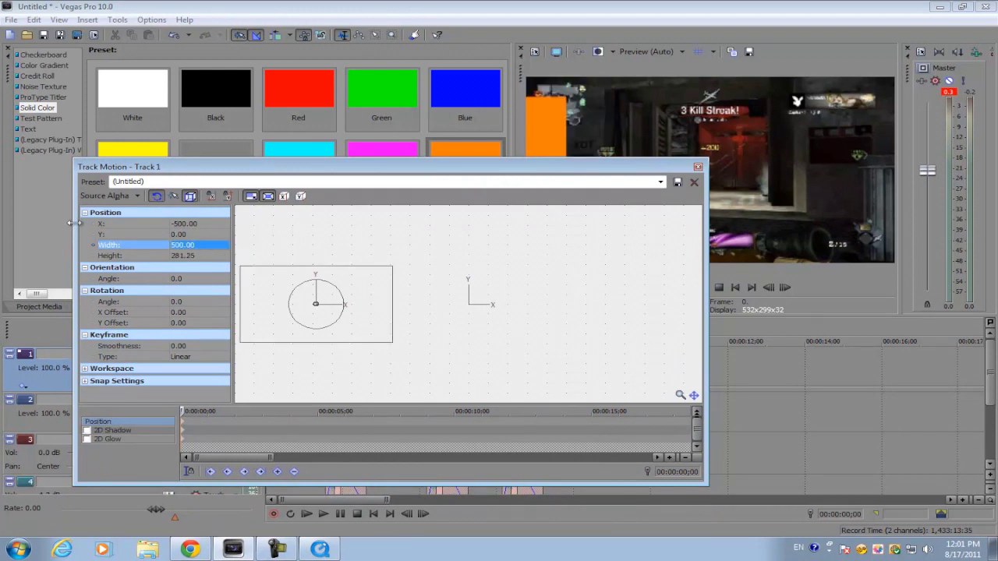
{"action": "left_click", "coordinate": [188, 244]}
{"action": "type", "text": "450"}
{"action": "key", "text": "Return"}
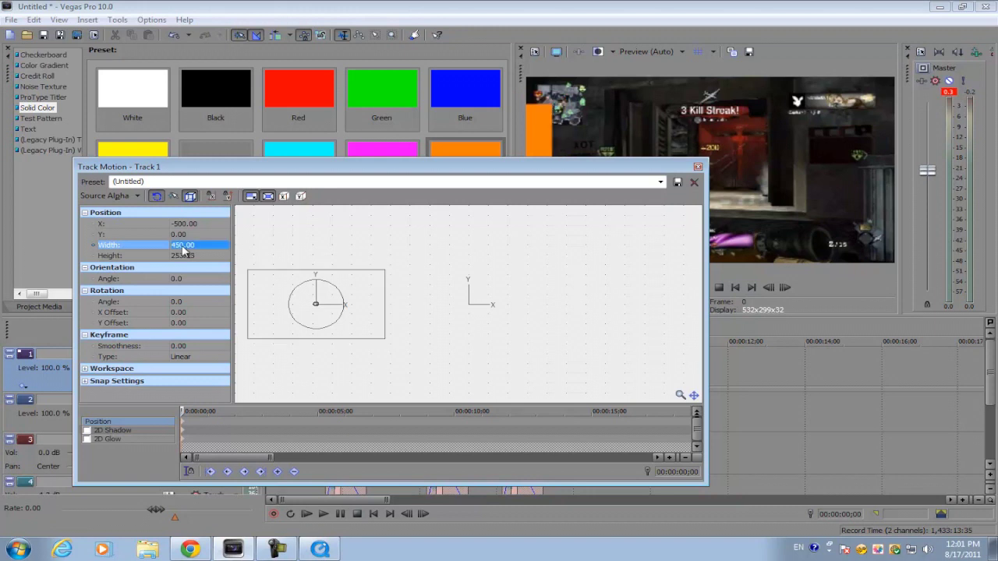
Set the orange layer's Position X to -400 and close Track Motion
{"action": "left_click", "coordinate": [183, 224]}
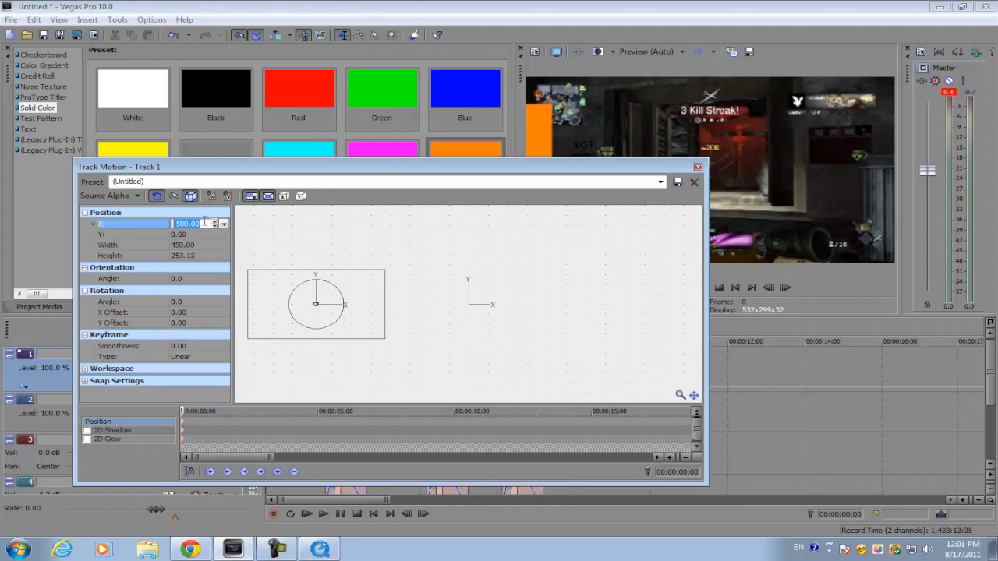
{"action": "type", "text": "-400"}
{"action": "key", "text": "Return"}
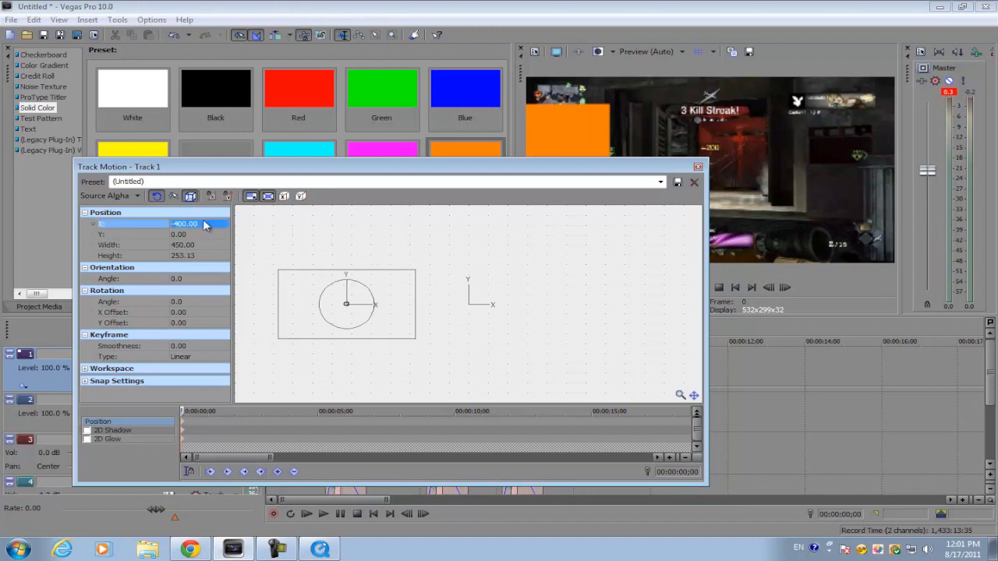
{"action": "left_click", "coordinate": [698, 168]}
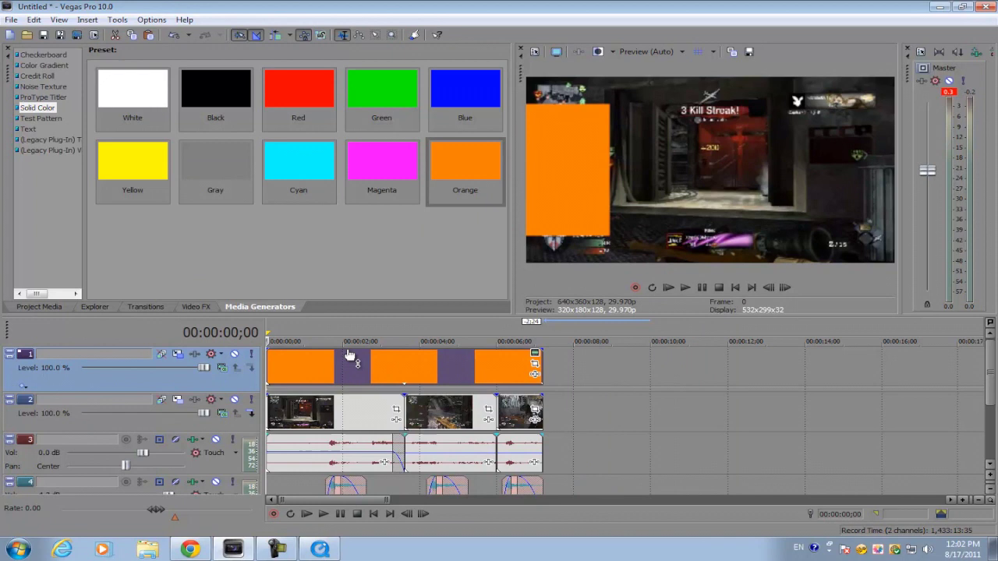
Drag track 1's opacity envelope down to 43% so gameplay shows through
{"action": "scroll", "coordinate": [348, 356], "scroll_direction": "up", "scroll_amount": 2}
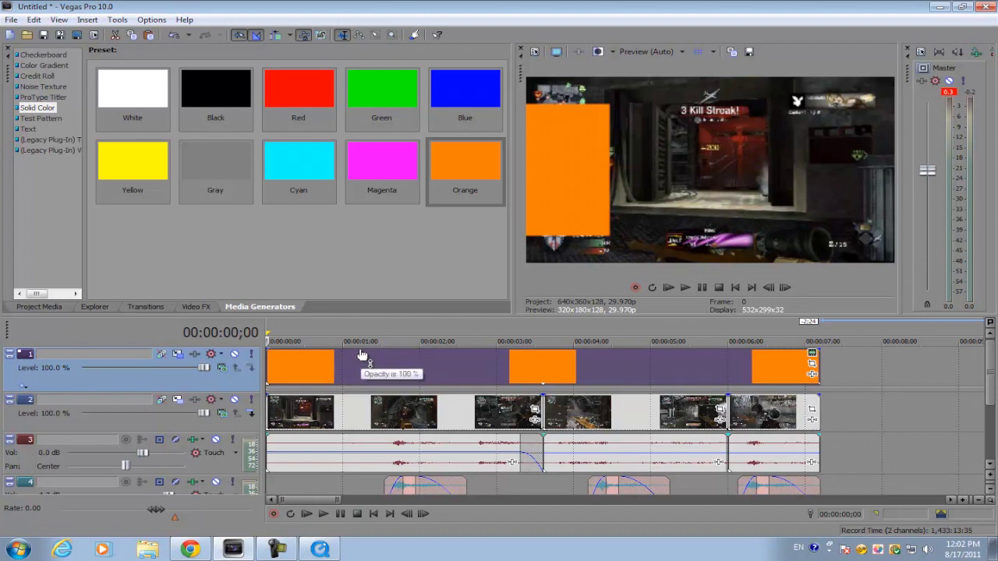
{"action": "left_click_drag", "start_coordinate": [361, 354], "coordinate": [353, 376]}
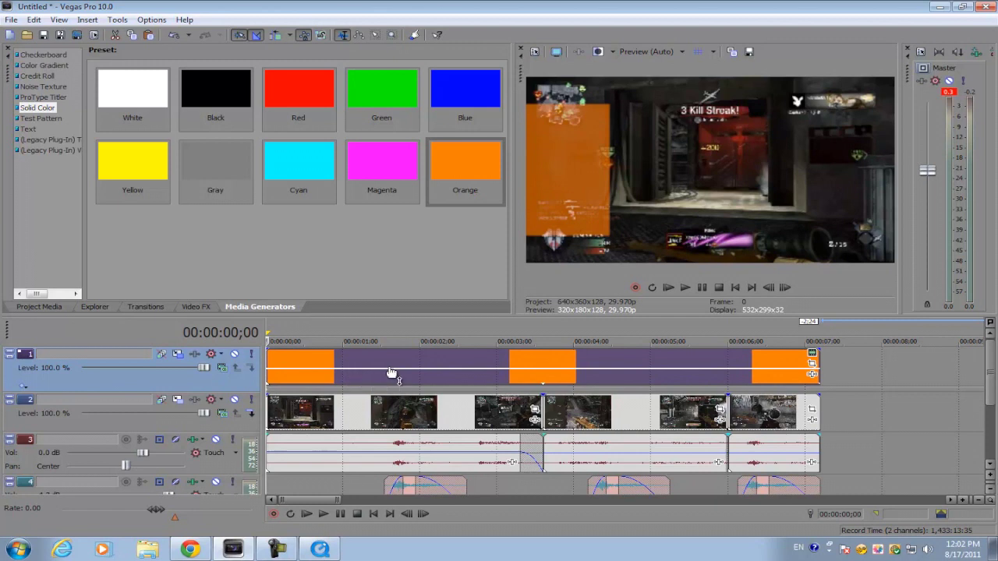
Insert an empty video track above the orange track and close the QuickTime Test window
{"action": "right_click", "coordinate": [827, 355]}
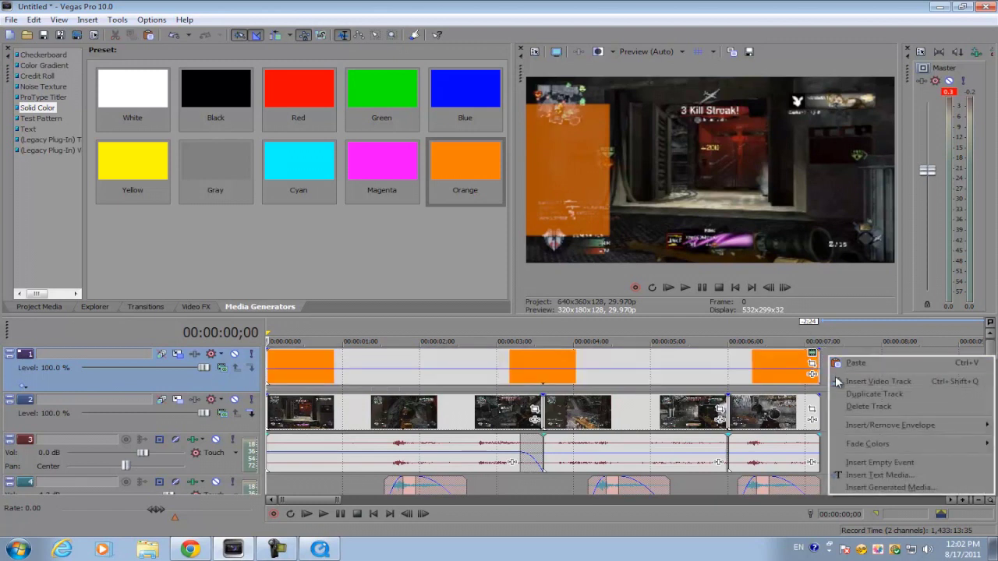
{"action": "left_click", "coordinate": [904, 381]}
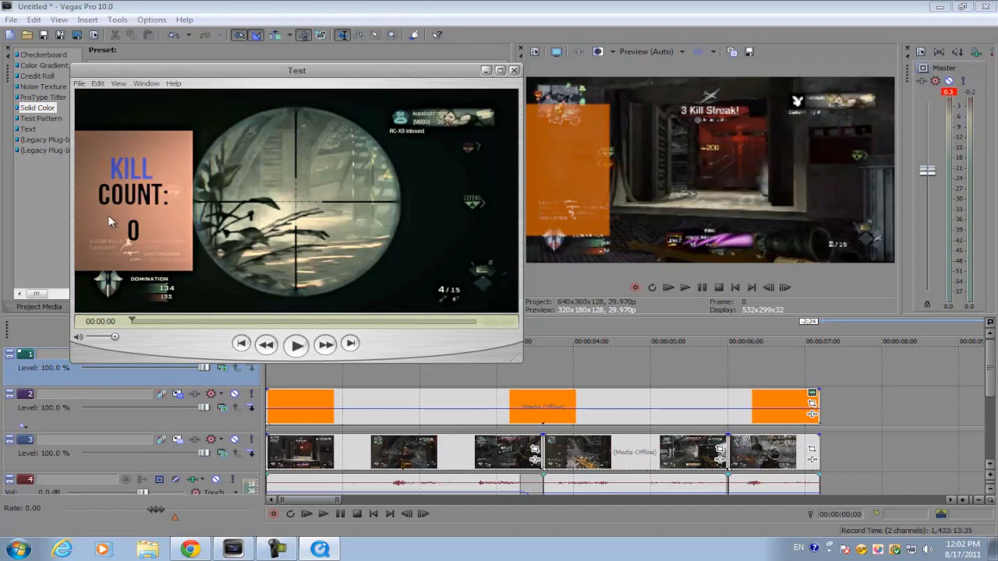
{"action": "left_click", "coordinate": [514, 70]}
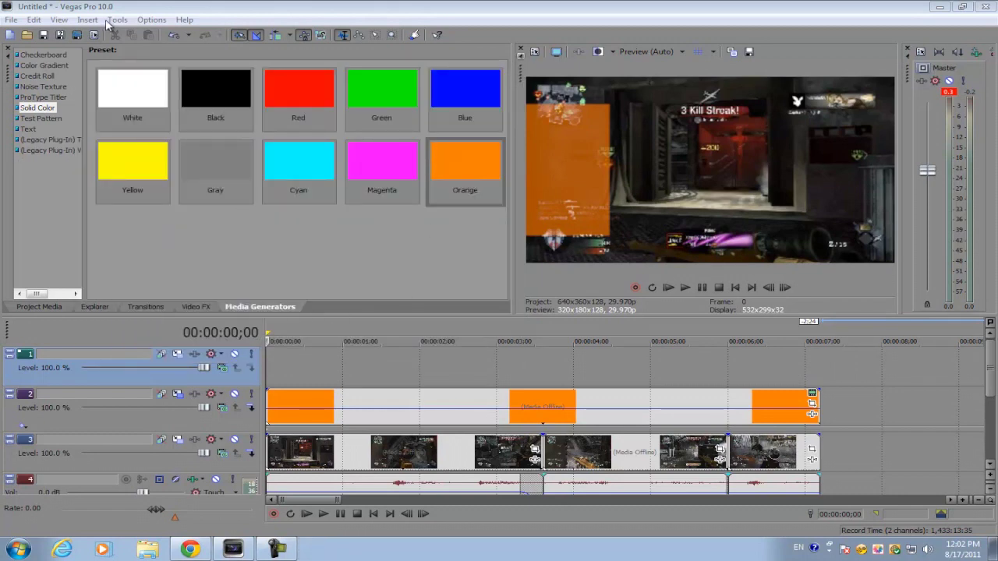
Insert a Text Media event set to Bebas Neue, not bold, size 48
{"action": "left_click", "coordinate": [86, 20]}
{"action": "left_click", "coordinate": [139, 151]}
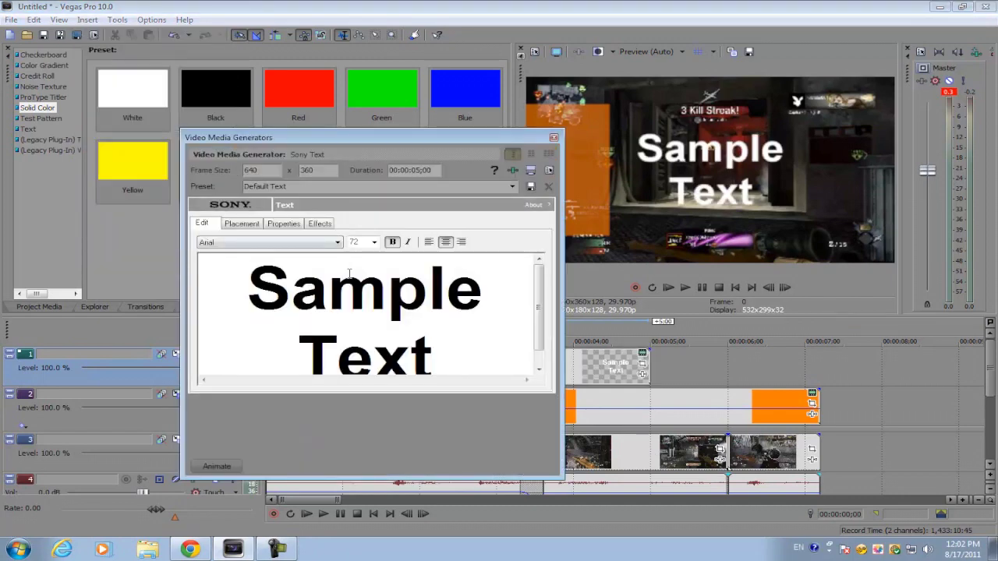
{"action": "left_click", "coordinate": [337, 242]}
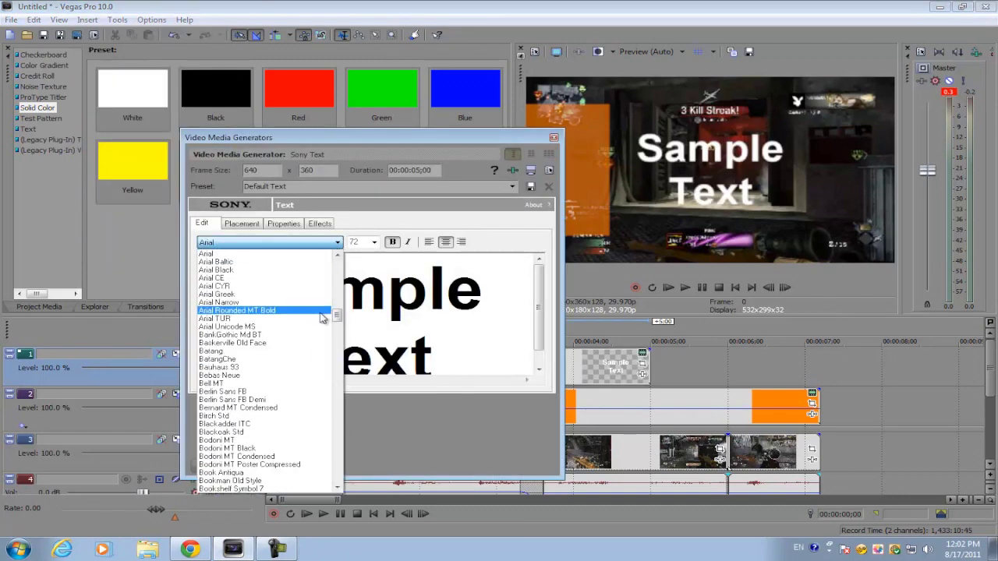
{"action": "left_click", "coordinate": [310, 382]}
{"action": "left_click", "coordinate": [392, 243]}
{"action": "left_click", "coordinate": [375, 242]}
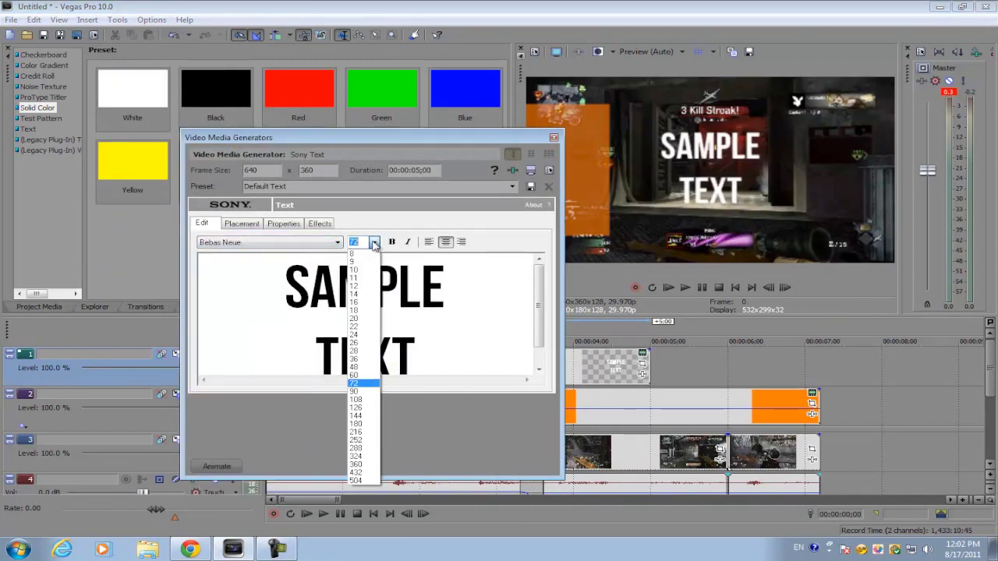
{"action": "left_click", "coordinate": [355, 359]}
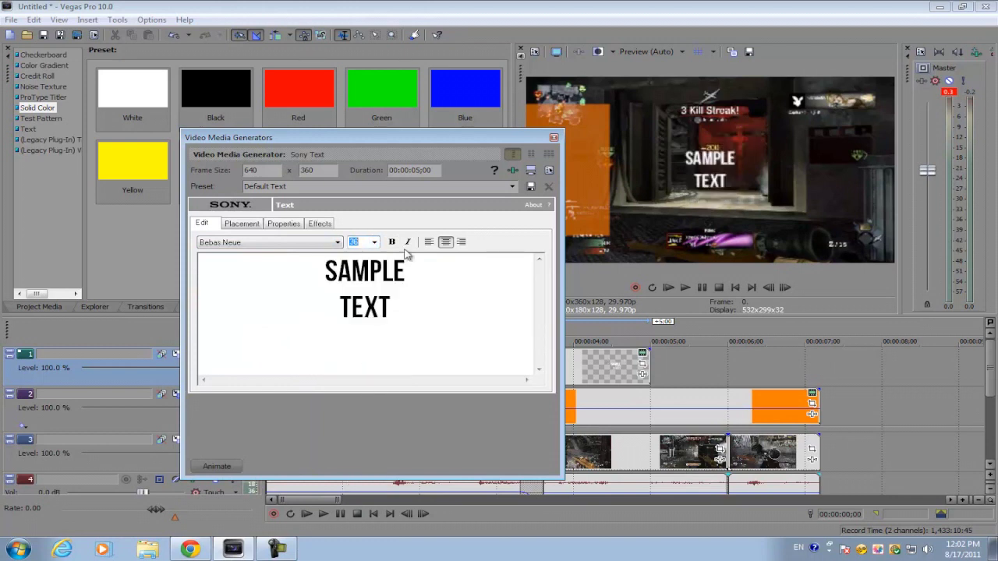
{"action": "left_click", "coordinate": [374, 243]}
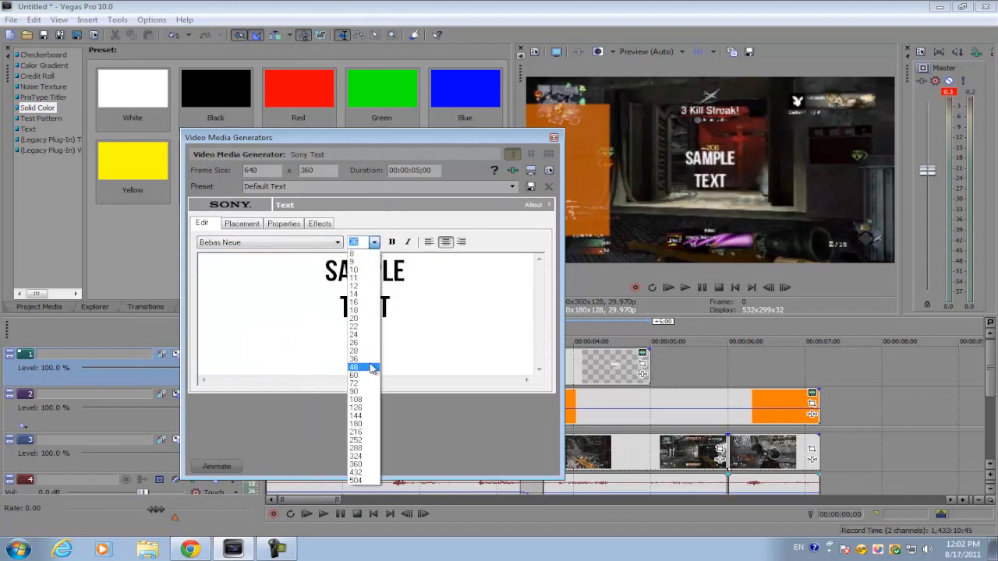
{"action": "left_click", "coordinate": [356, 370]}
Replace the sample text with 'KILL' and colour it dark blue
{"action": "key", "text": "ctrl+a"}
{"action": "key", "text": "BackSpace"}
{"action": "type", "text": "KILL"}
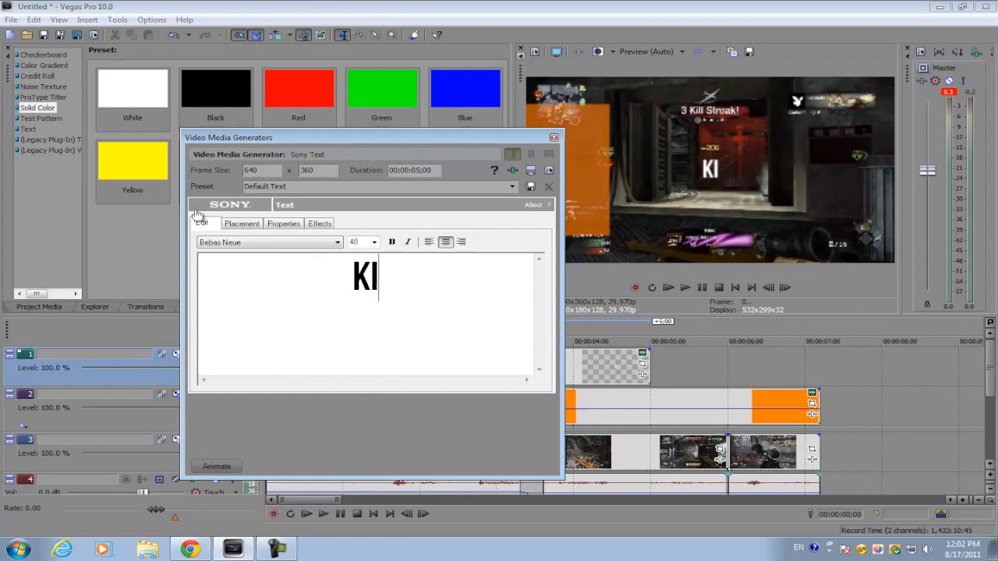
{"action": "left_click", "coordinate": [243, 224]}
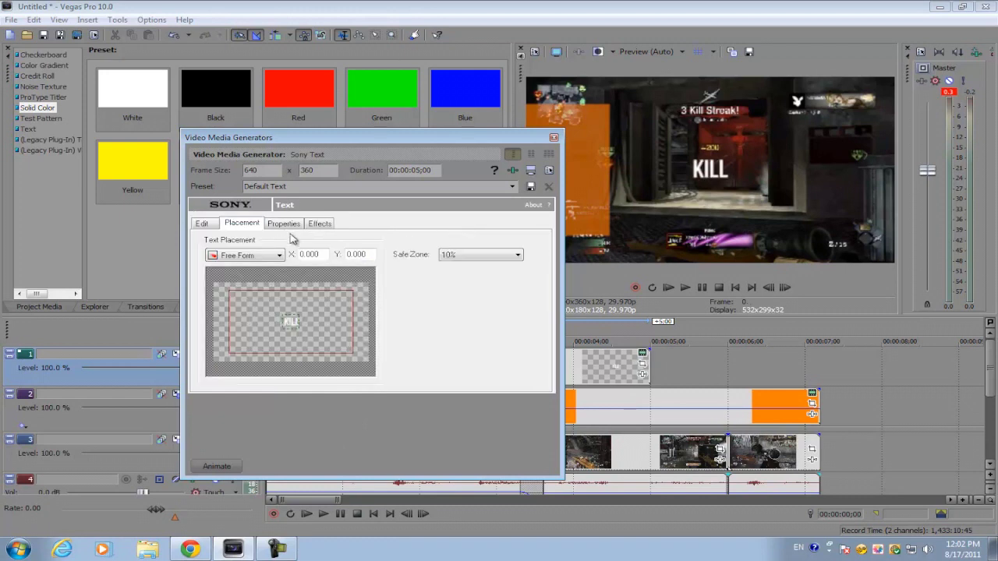
{"action": "left_click", "coordinate": [284, 224]}
{"action": "left_click", "coordinate": [312, 292]}
{"action": "left_click_drag", "start_coordinate": [314, 293], "coordinate": [309, 288]}
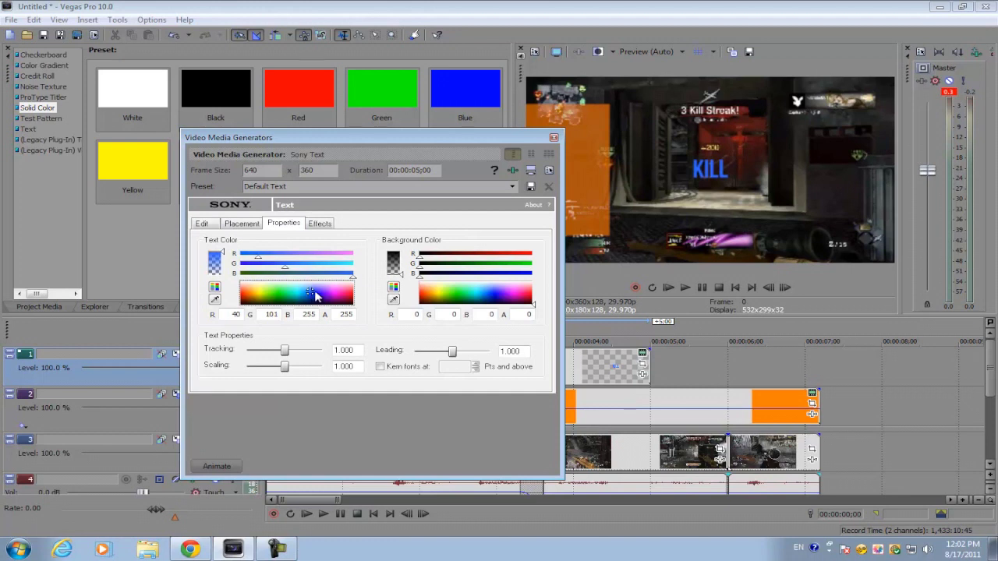
{"action": "left_click", "coordinate": [554, 137]}
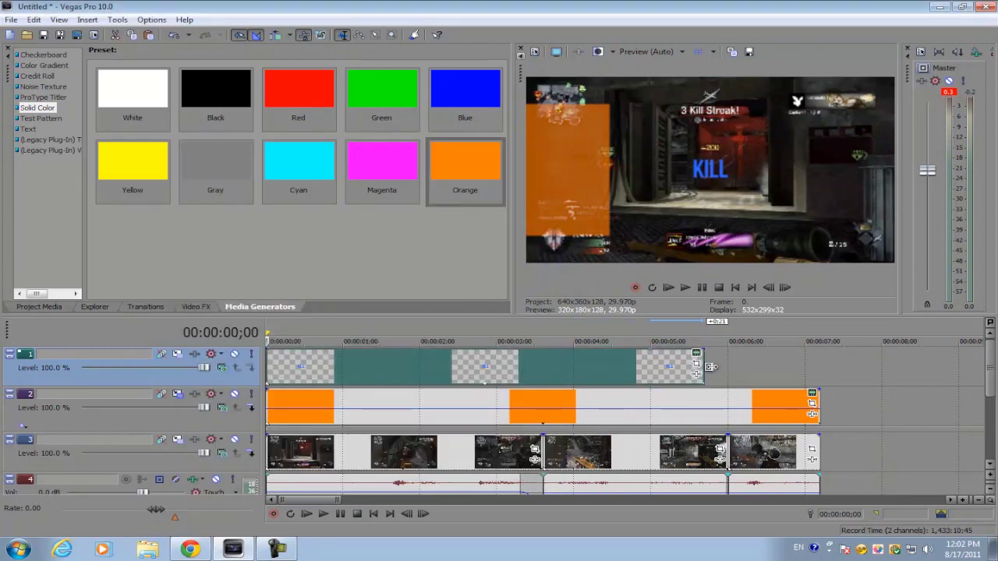
Stretch the KILL event to end with the gameplay clips and park the playhead at frame 11
{"action": "left_click_drag", "start_coordinate": [704, 367], "coordinate": [812, 357]}
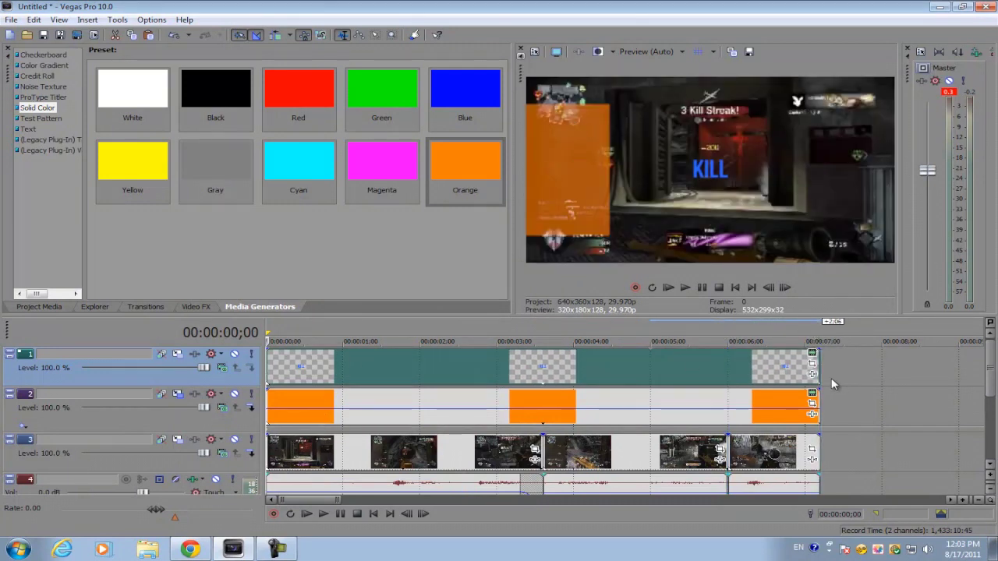
{"action": "left_click", "coordinate": [295, 362]}
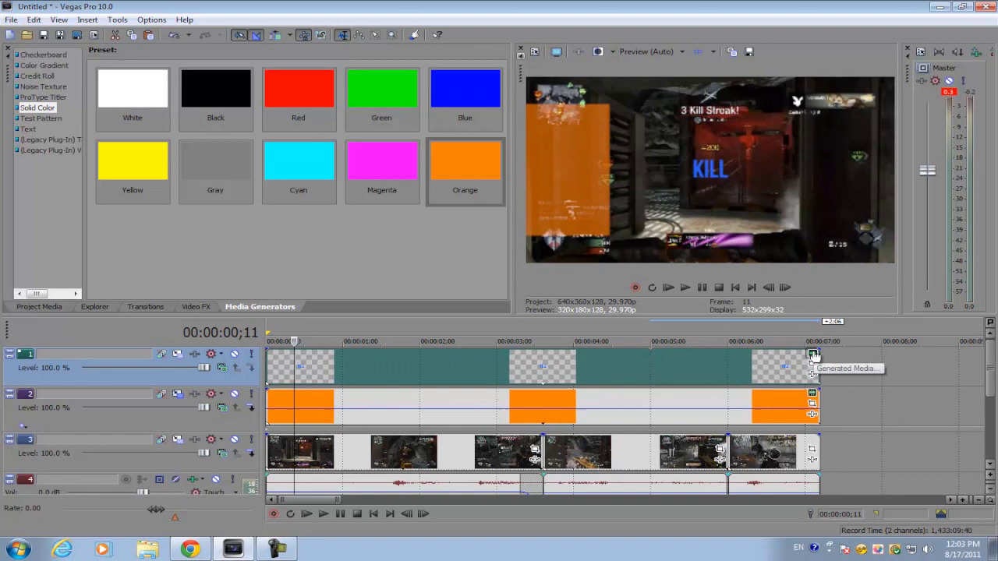
Drag the KILL text to the upper left of the frame in the Placement settings
{"action": "left_click", "coordinate": [757, 354]}
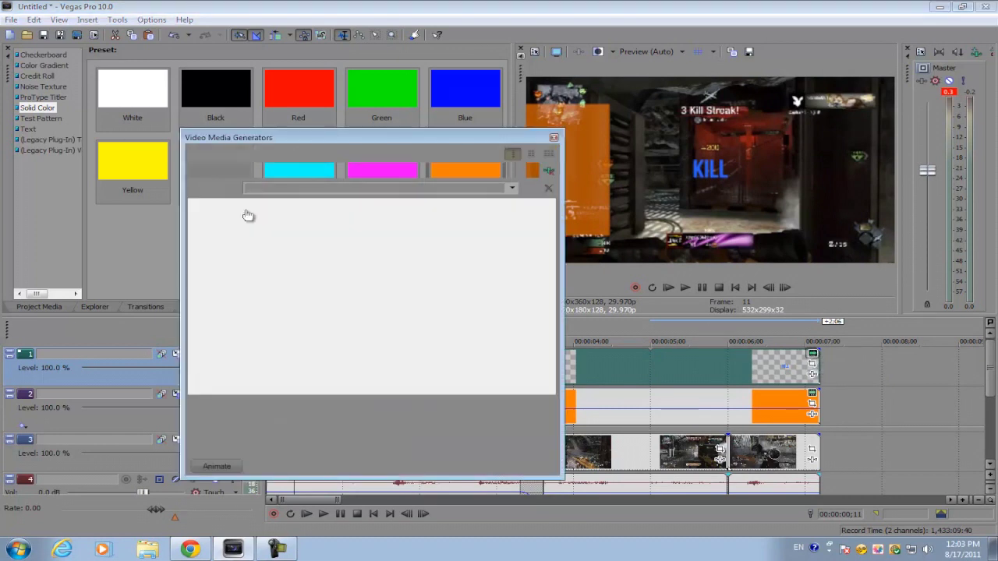
{"action": "left_click", "coordinate": [258, 227]}
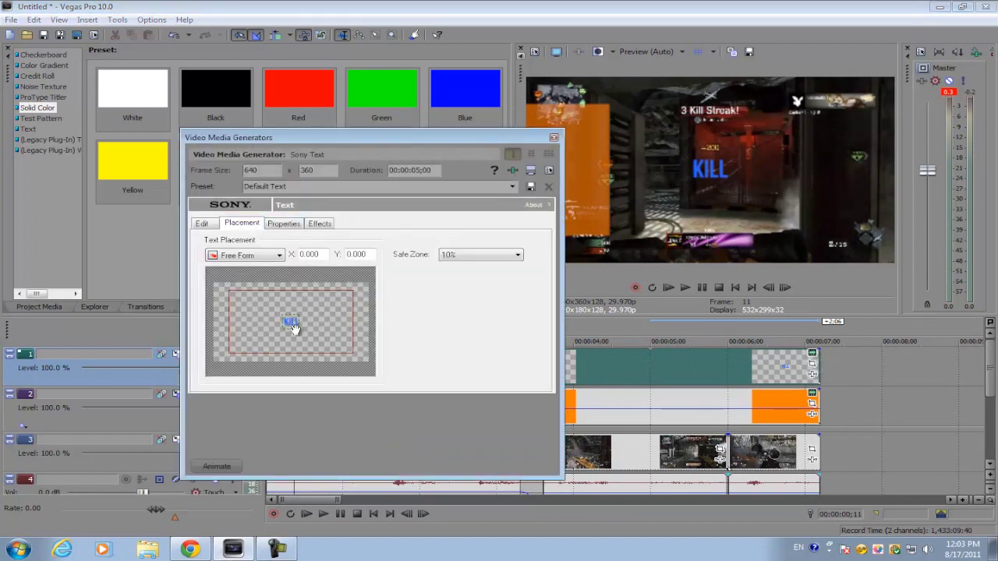
{"action": "left_click_drag", "start_coordinate": [293, 328], "coordinate": [235, 311]}
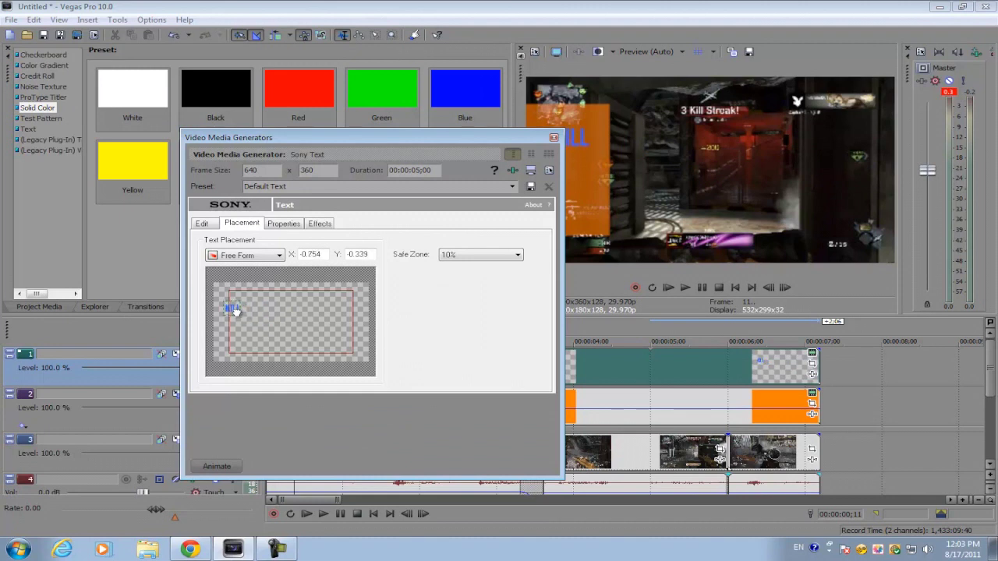
{"action": "left_click", "coordinate": [552, 138]}
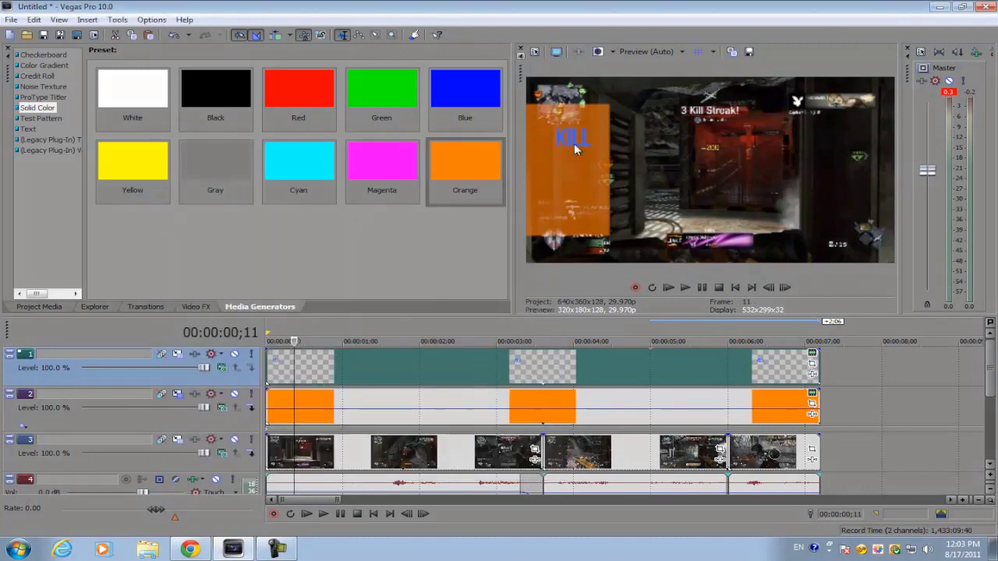
Add a new top video track and paste a copy of the KILL text events onto it
{"action": "right_click", "coordinate": [851, 381]}
{"action": "left_click", "coordinate": [861, 403]}
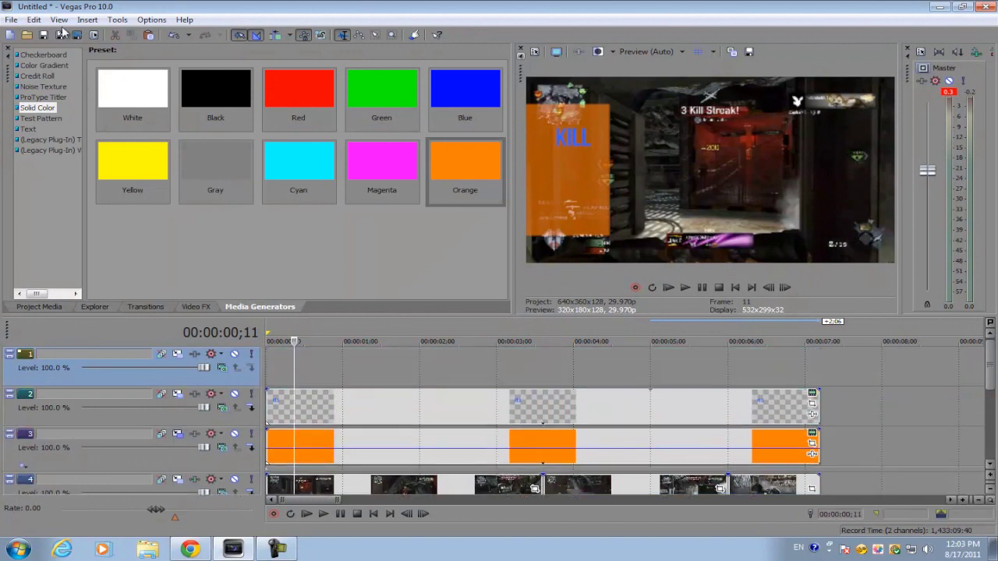
{"action": "left_click", "coordinate": [86, 20]}
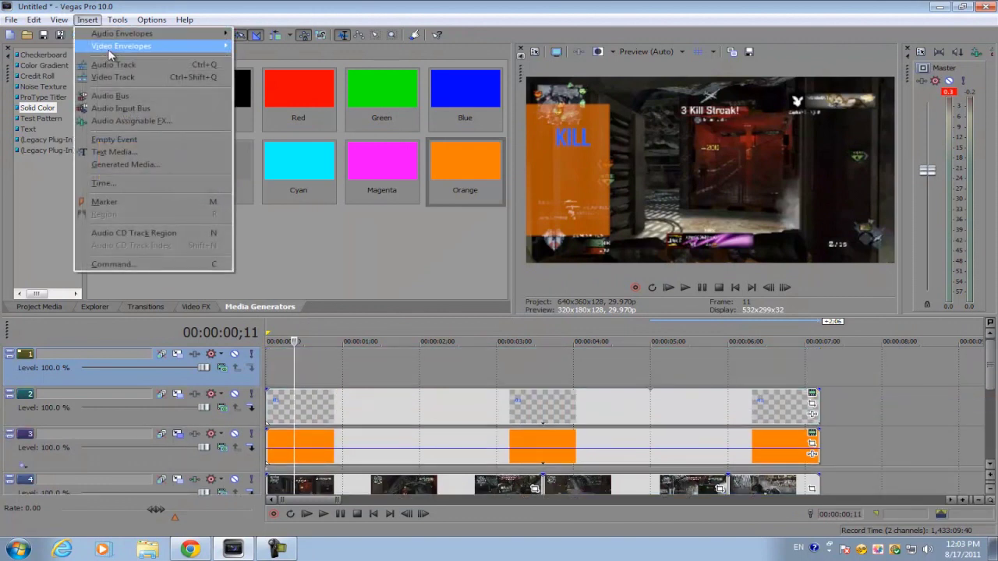
{"action": "left_click", "coordinate": [268, 397]}
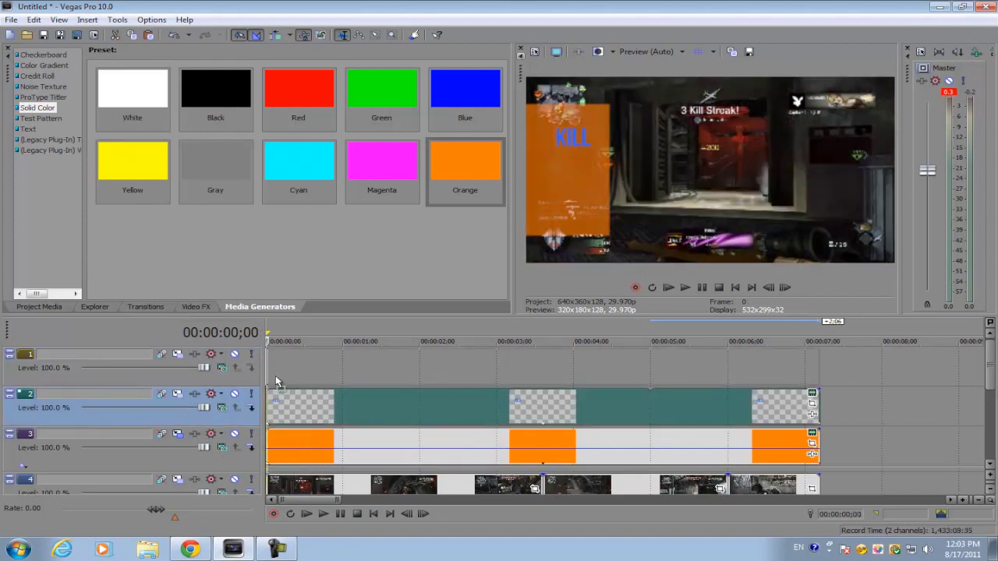
{"action": "key", "text": "ctrl+v"}
{"action": "left_click", "coordinate": [595, 236]}
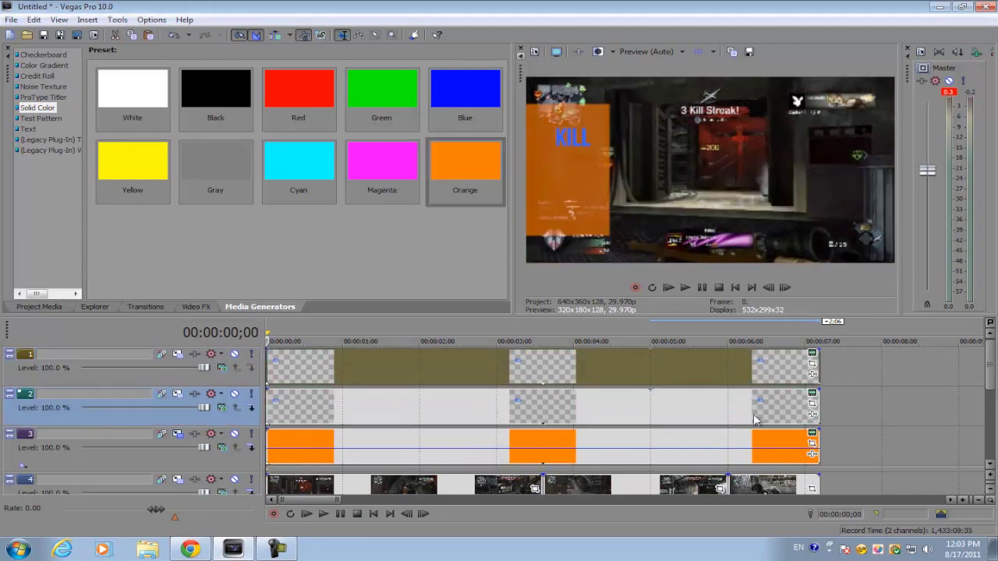
Change the pasted event's text from KILL to 'COUNT:' with '0' on a second line
{"action": "left_click", "coordinate": [813, 357]}
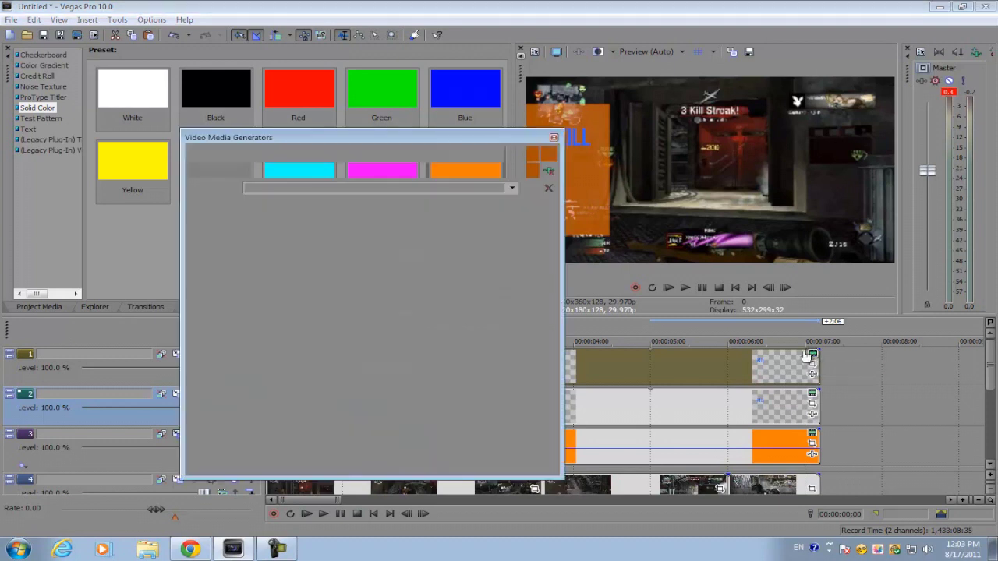
{"action": "left_click_drag", "start_coordinate": [405, 270], "coordinate": [258, 257]}
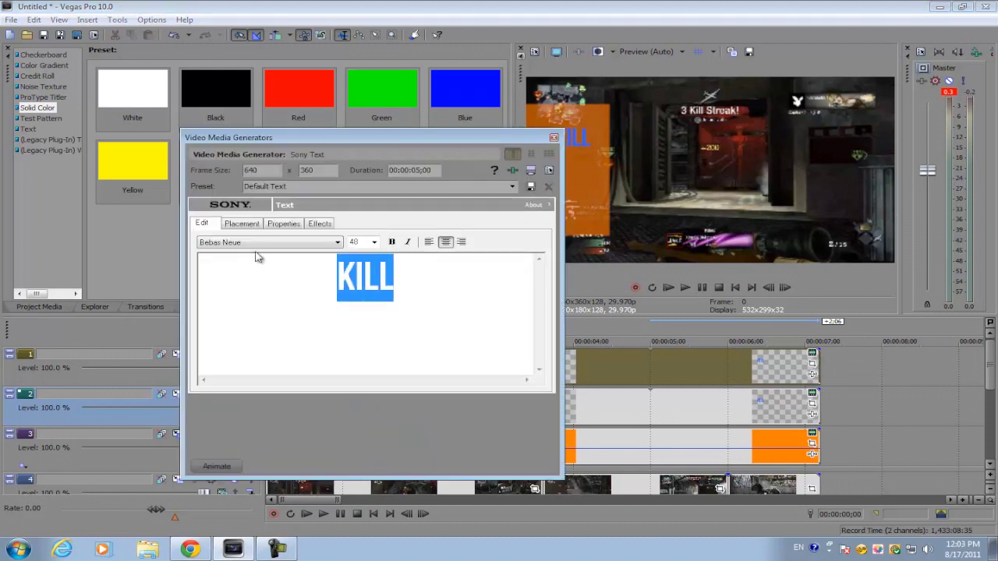
{"action": "type", "text": "COUNT:"}
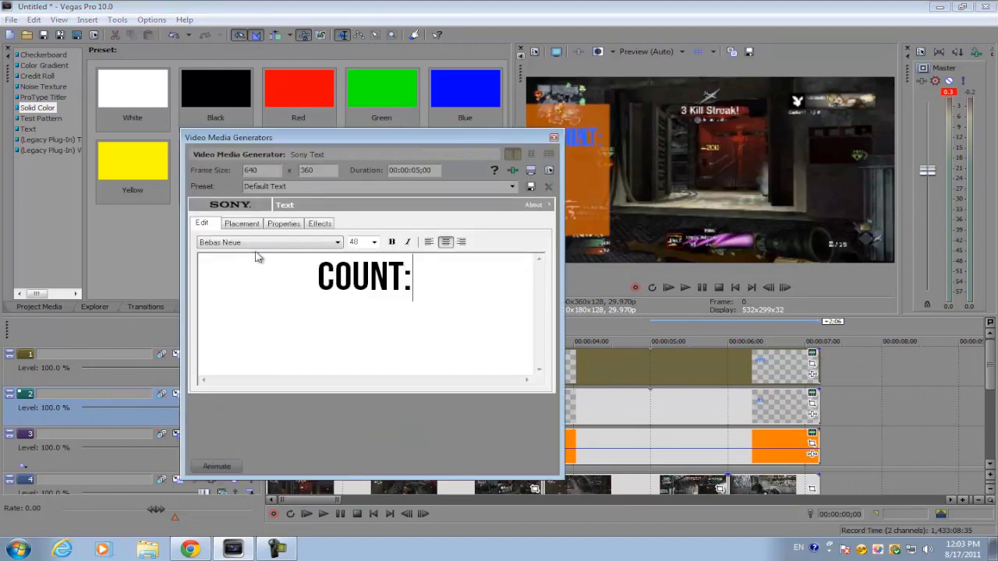
{"action": "key", "text": "Return"}
{"action": "type", "text": "0"}
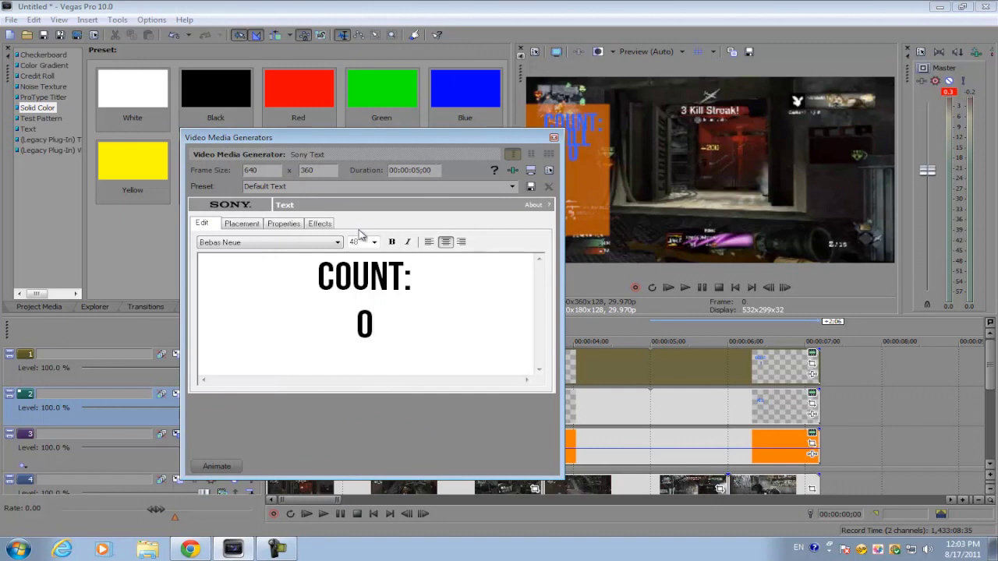
Make the COUNT: 0 text black and move it down below KILL
{"action": "left_click", "coordinate": [258, 225]}
{"action": "left_click", "coordinate": [274, 227]}
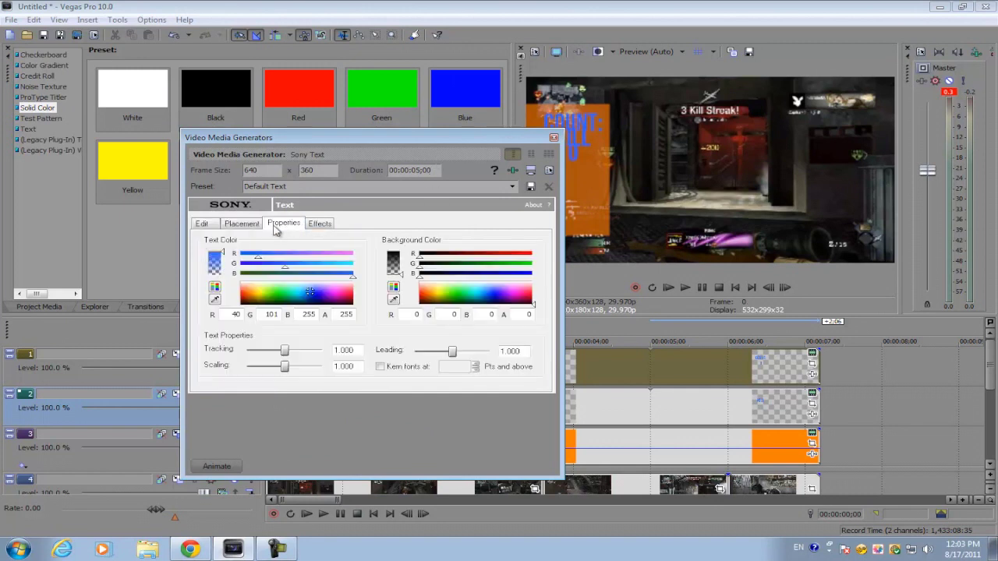
{"action": "left_click", "coordinate": [296, 298]}
{"action": "left_click", "coordinate": [254, 224]}
{"action": "left_click_drag", "start_coordinate": [235, 298], "coordinate": [236, 320]}
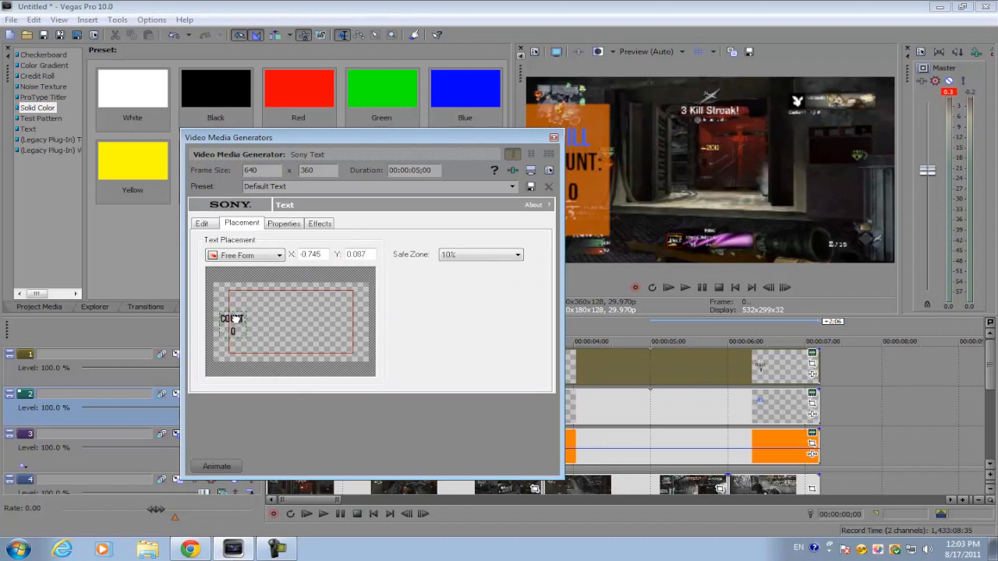
{"action": "left_click", "coordinate": [554, 138]}
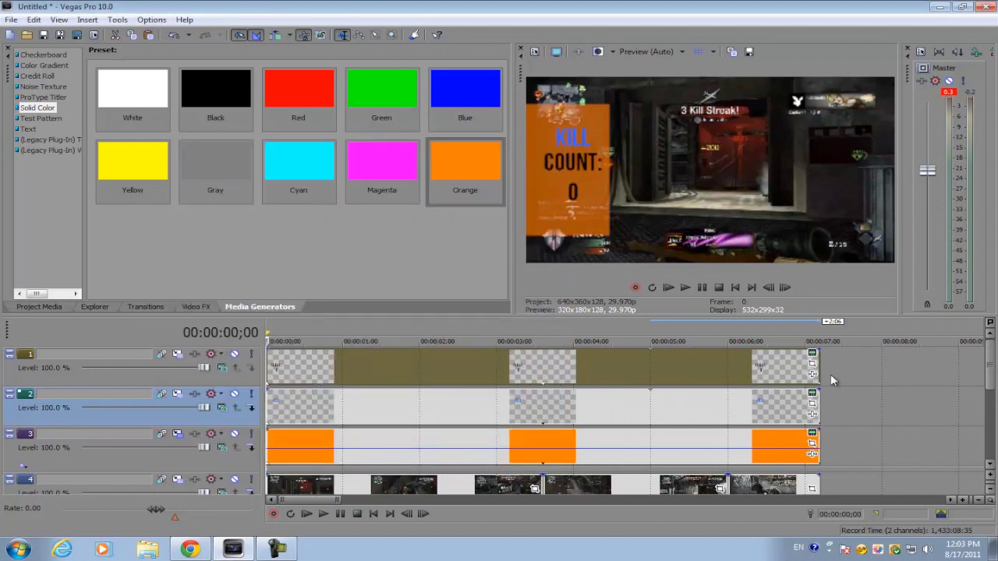
Shorten the COUNT: 0 event and find the first kill on the gameplay track
{"action": "left_click_drag", "start_coordinate": [818, 368], "coordinate": [333, 368]}
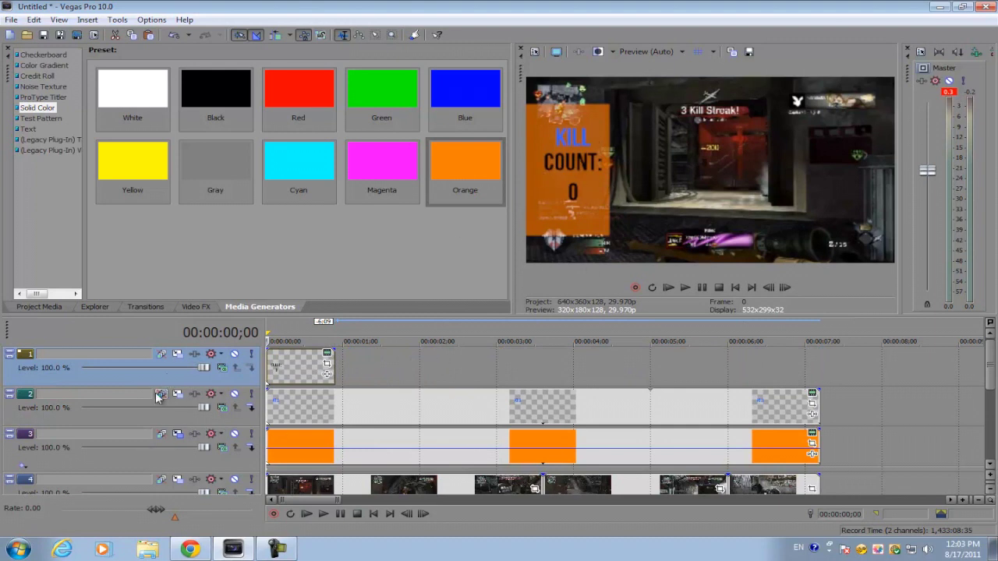
{"action": "left_click", "coordinate": [10, 396]}
{"action": "left_click", "coordinate": [10, 408]}
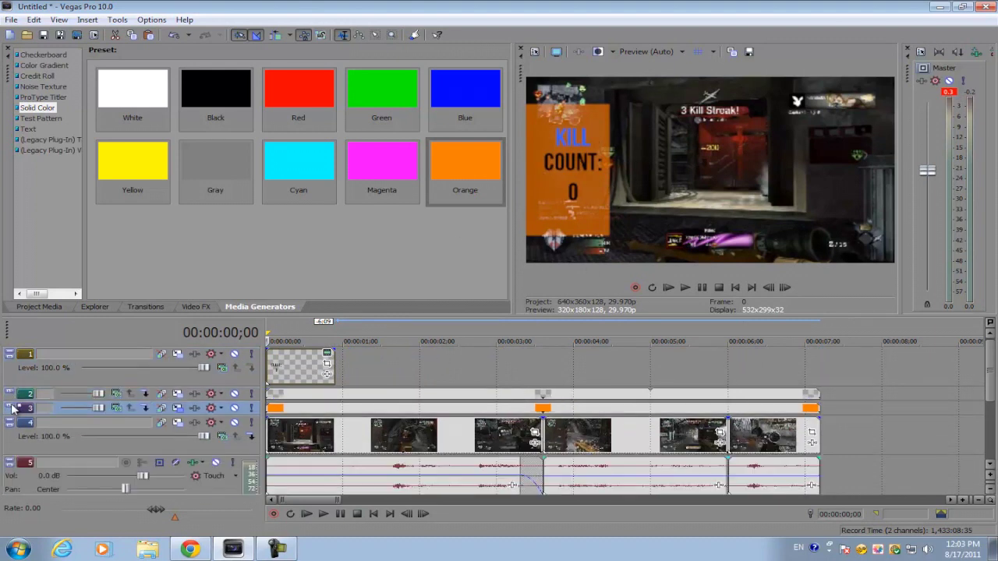
{"action": "left_click", "coordinate": [386, 447]}
{"action": "left_click", "coordinate": [399, 446]}
{"action": "scroll", "coordinate": [473, 431], "scroll_direction": "up", "scroll_amount": 4}
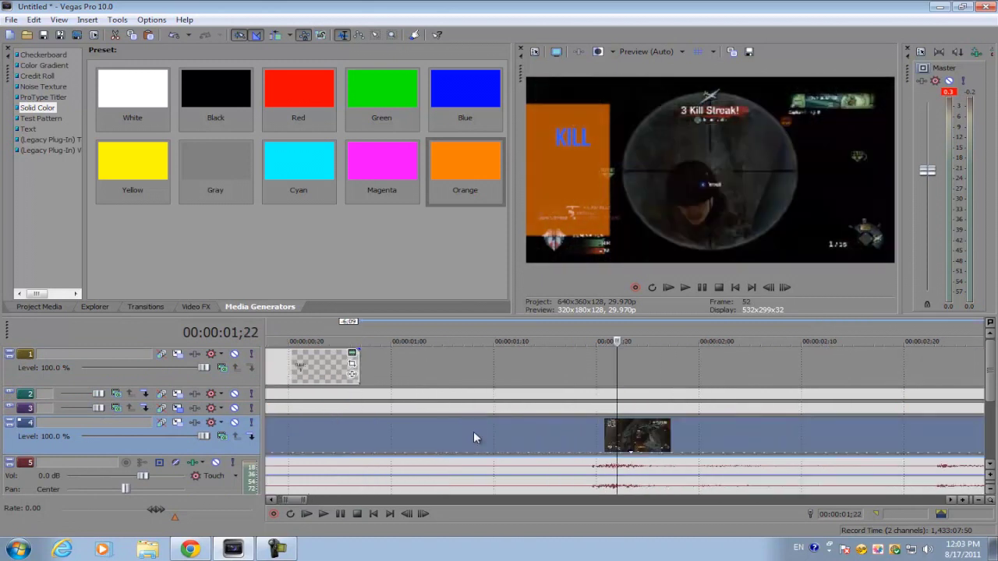
{"action": "scroll", "coordinate": [480, 430], "scroll_direction": "up", "scroll_amount": 1}
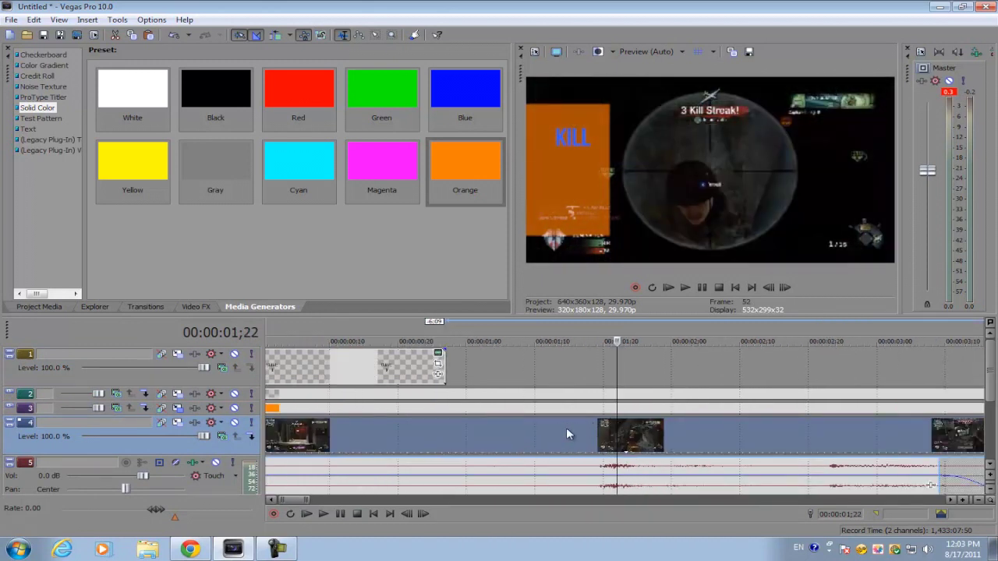
{"action": "left_click", "coordinate": [555, 430]}
{"action": "key", "text": "space"}
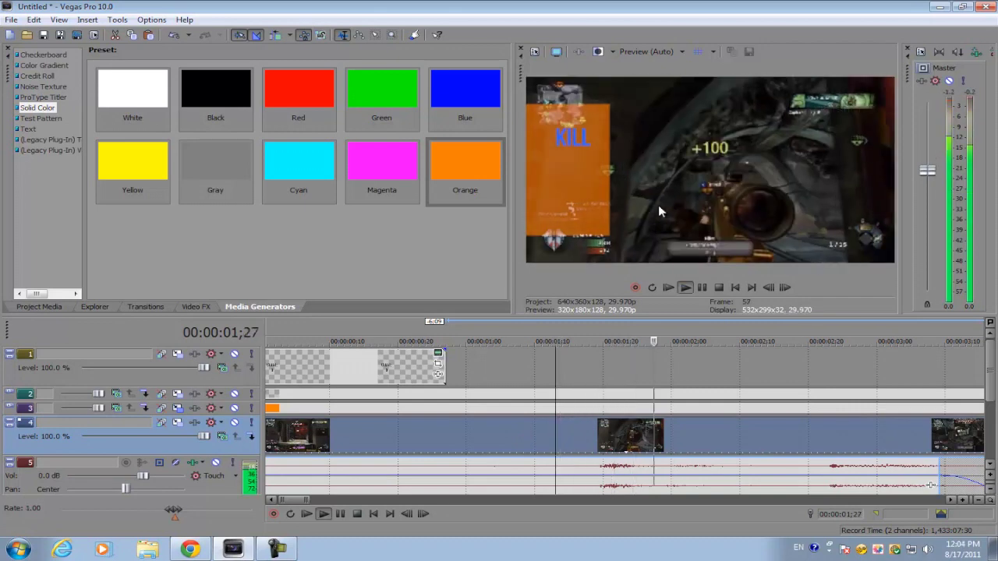
{"action": "key", "text": "space"}
Extend the COUNT: 0 event's right edge to the first kill at about 00:00:01;20
{"action": "left_click", "coordinate": [441, 364]}
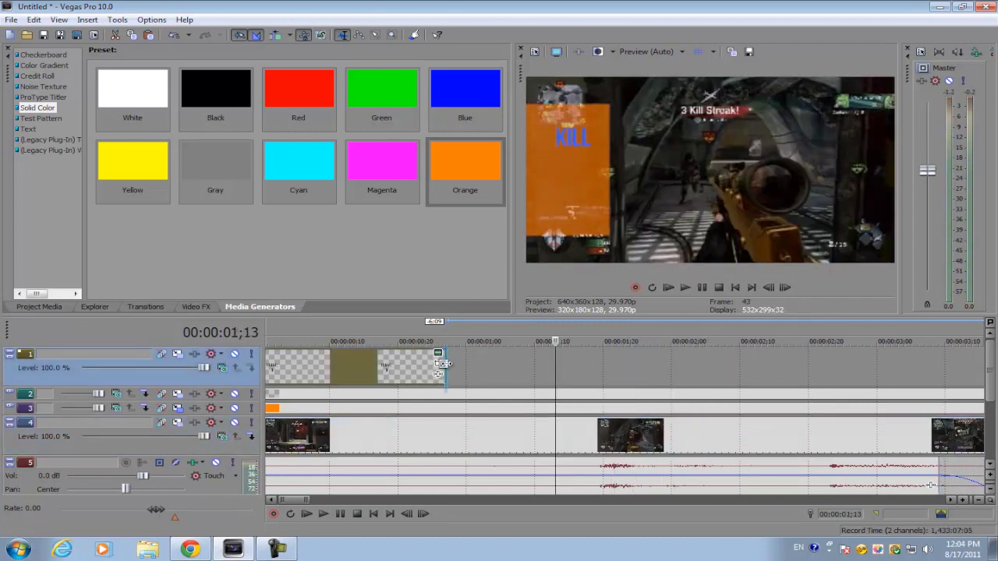
{"action": "left_click", "coordinate": [355, 365]}
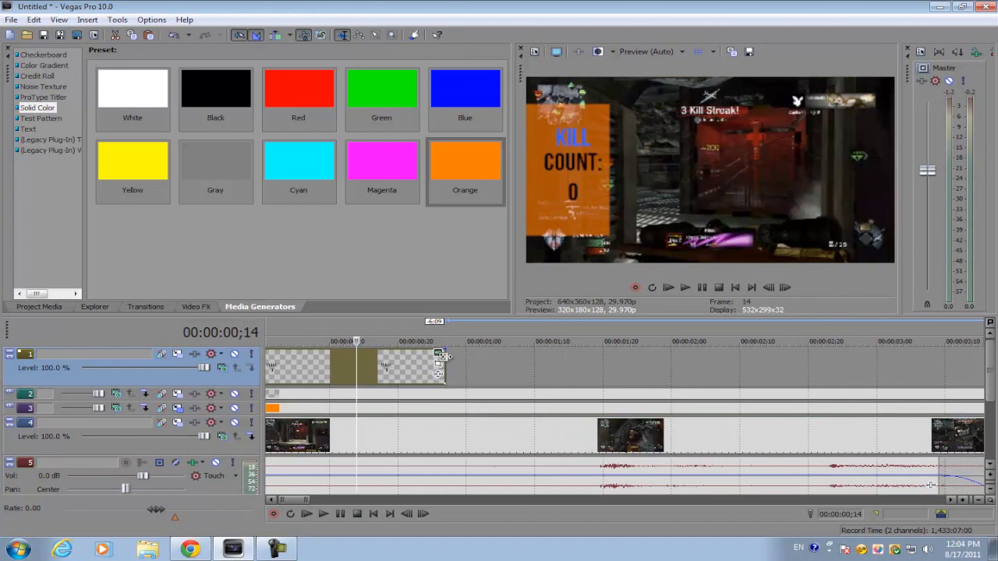
{"action": "left_click_drag", "start_coordinate": [441, 367], "coordinate": [607, 372]}
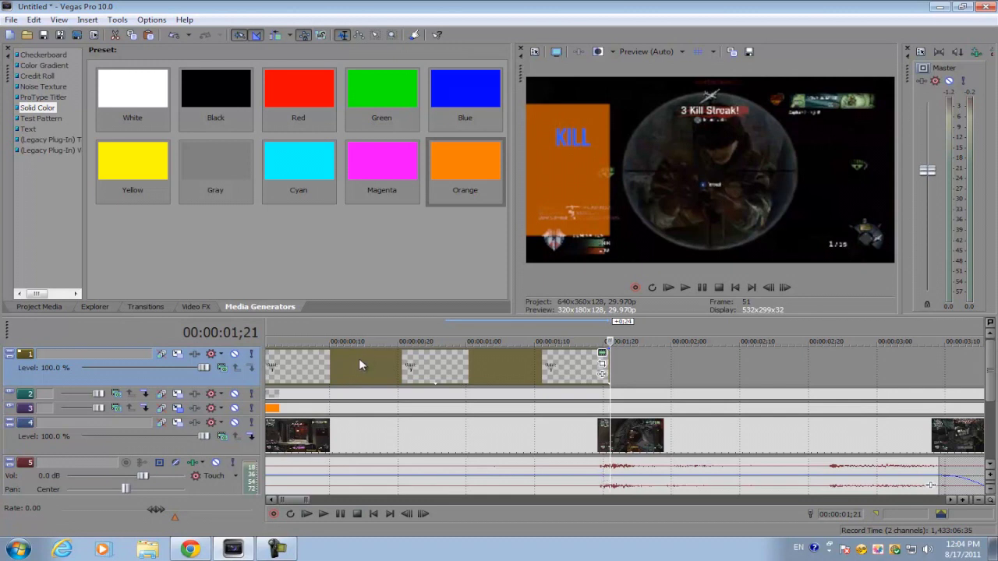
{"action": "scroll", "coordinate": [359, 364], "scroll_direction": "down", "scroll_amount": 5}
{"action": "left_click", "coordinate": [301, 371]}
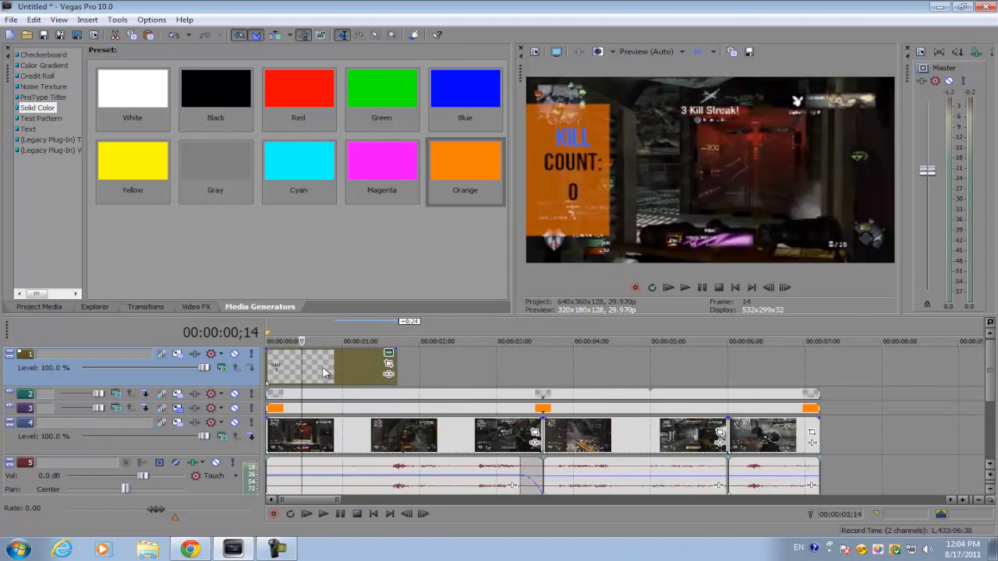
Duplicate the counter event as a new copy right after it and change 0 to 1
{"action": "left_click_drag", "start_coordinate": [324, 372], "coordinate": [447, 363]}
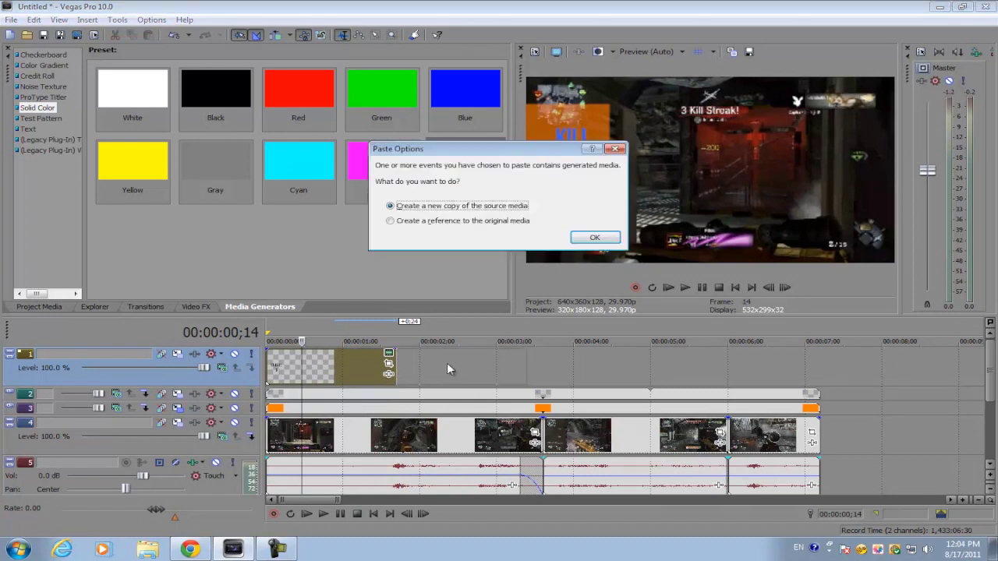
{"action": "left_click", "coordinate": [571, 237]}
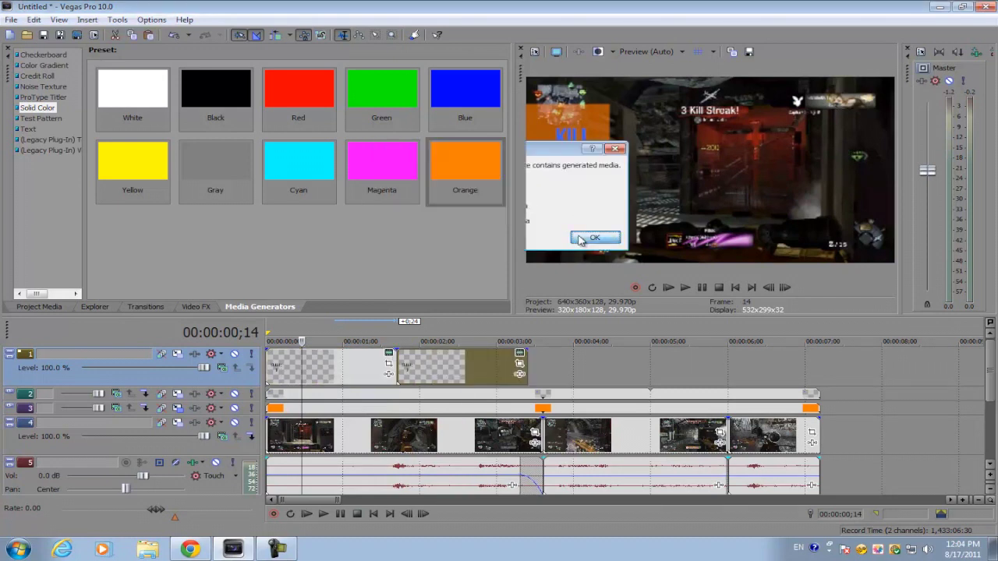
{"action": "left_click", "coordinate": [520, 353]}
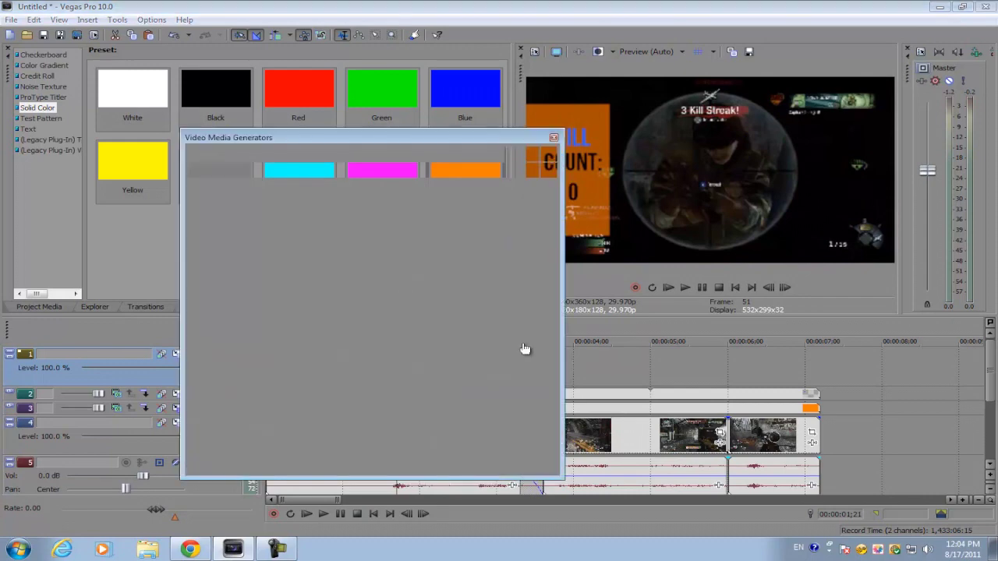
{"action": "left_click_drag", "start_coordinate": [510, 141], "coordinate": [573, 194]}
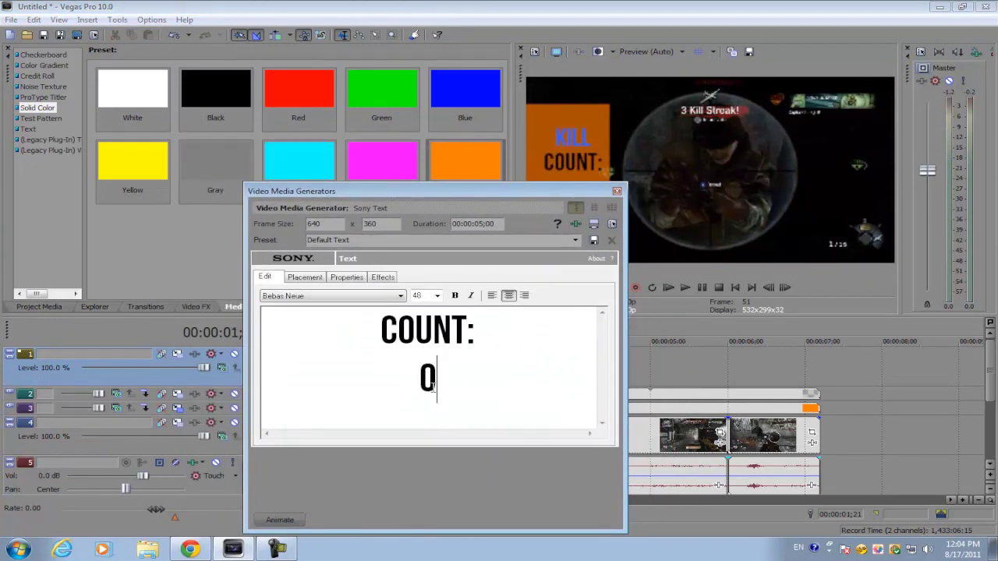
{"action": "left_click", "coordinate": [494, 383]}
{"action": "key", "text": "BackSpace"}
{"action": "type", "text": "1"}
{"action": "left_click", "coordinate": [616, 193]}
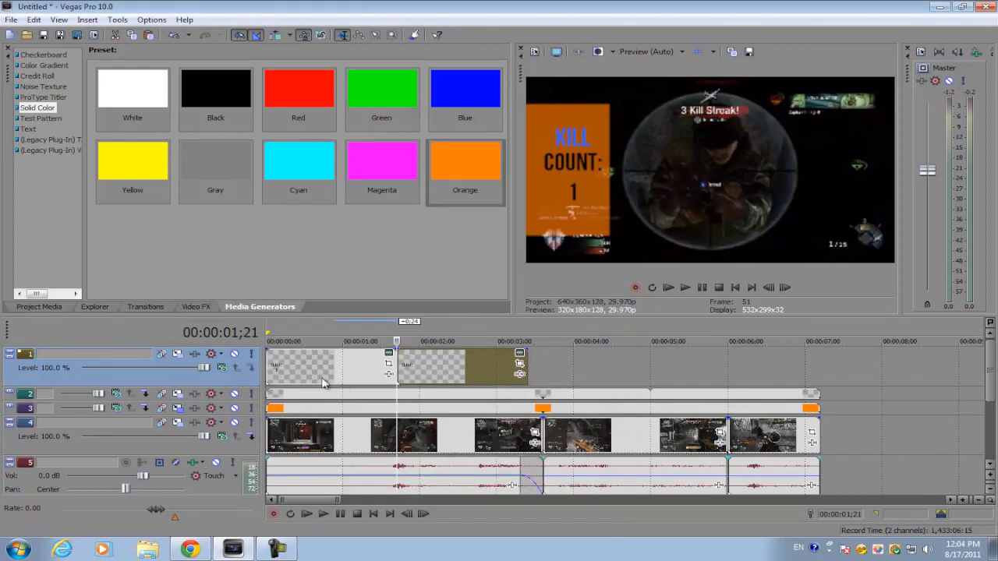
Play the timeline from the start to check the counter changes to 1
{"action": "left_click", "coordinate": [273, 367]}
{"action": "key", "text": "space"}
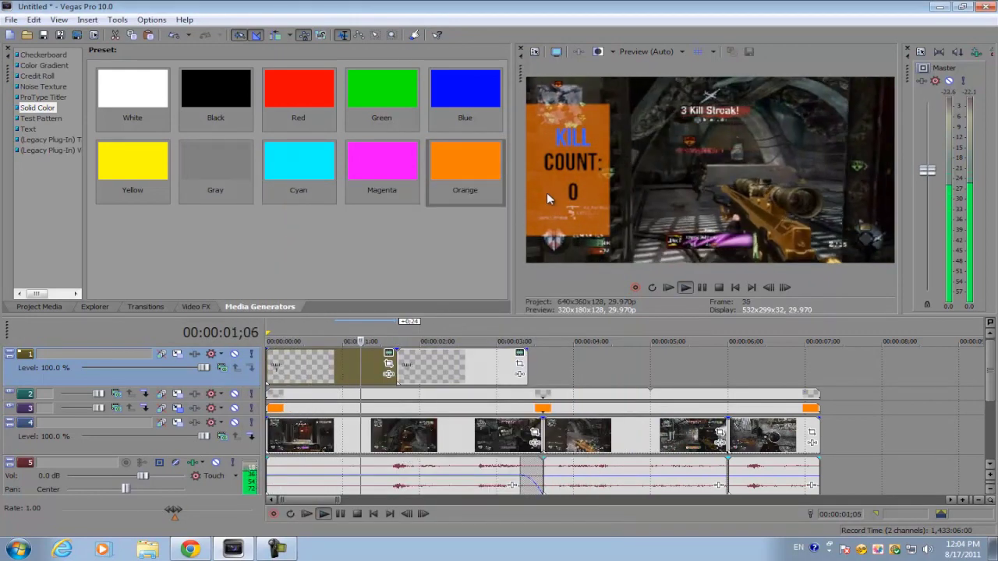
{"action": "key", "text": "space"}
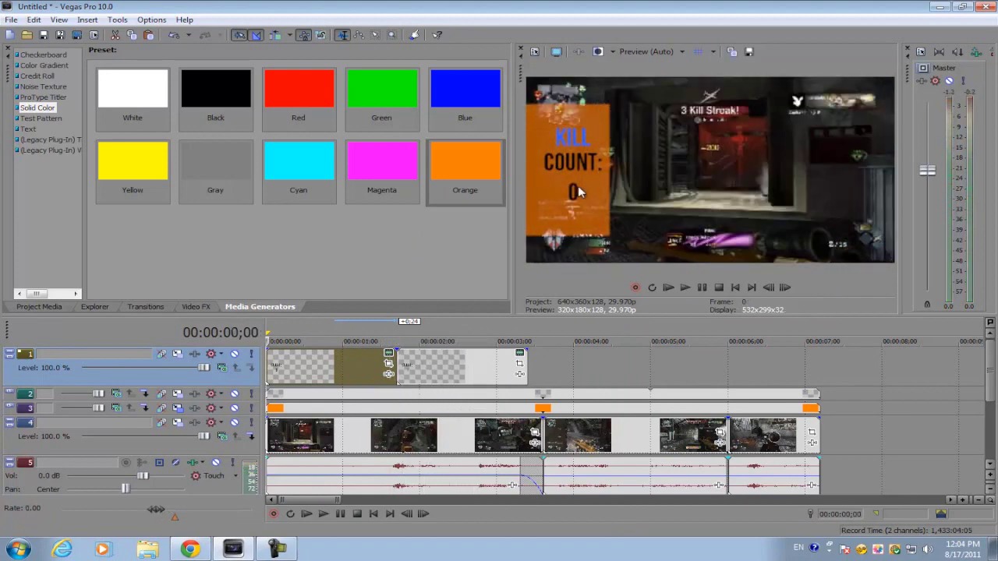
Locate the second kill and set the playhead at 00:00:04;11
{"action": "left_click", "coordinate": [542, 366]}
{"action": "key", "text": "space"}
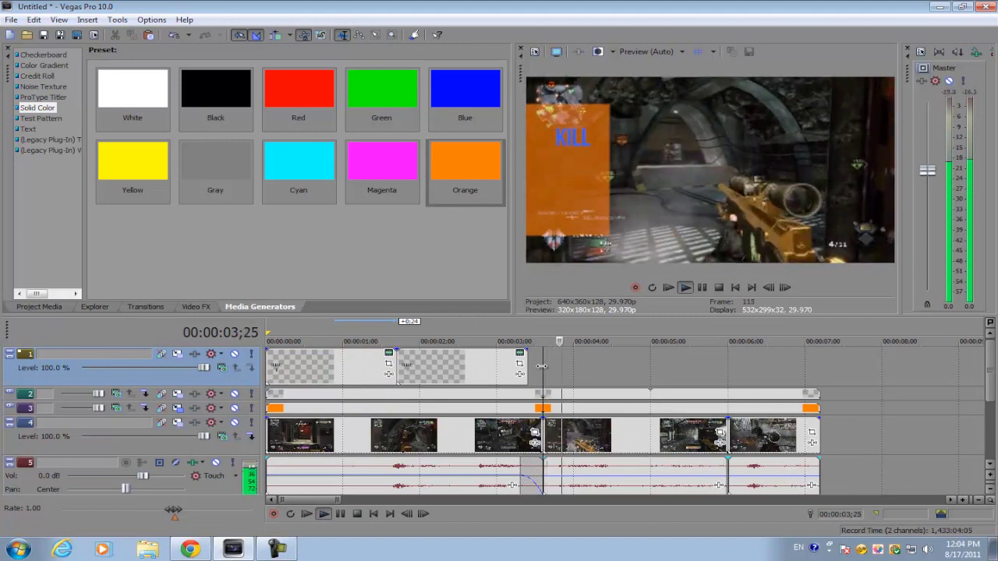
{"action": "key", "text": "space"}
{"action": "left_click", "coordinate": [601, 380]}
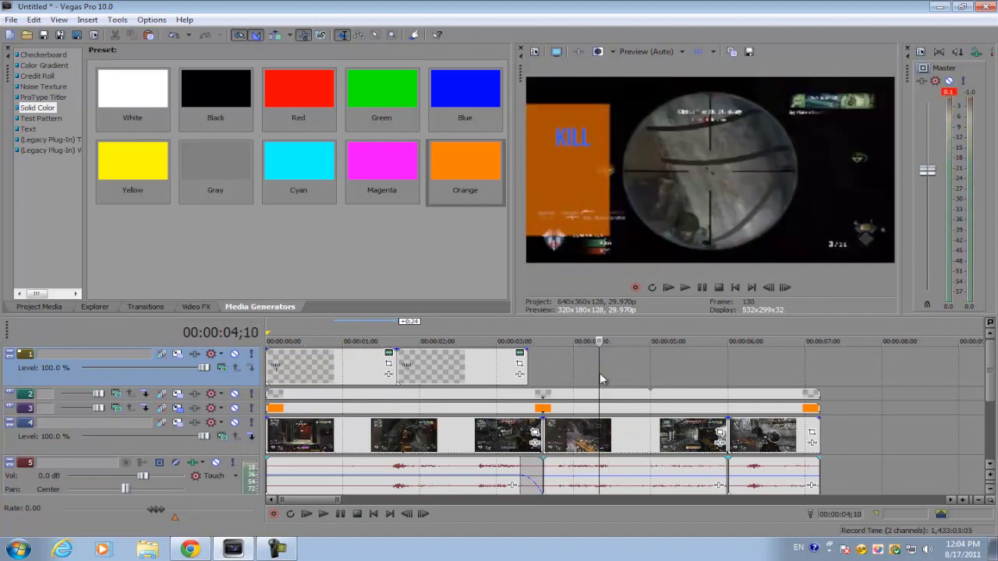
{"action": "left_click", "coordinate": [602, 377]}
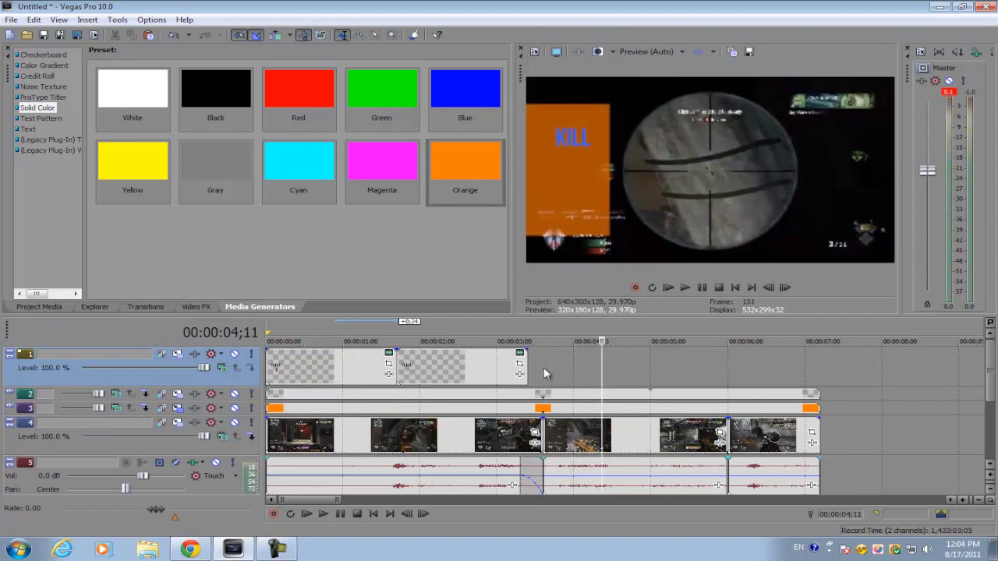
Paste a new copy of the COUNT: 1 event at 4;11 and extend COUNT: 1 to meet it
{"action": "left_click", "coordinate": [454, 374]}
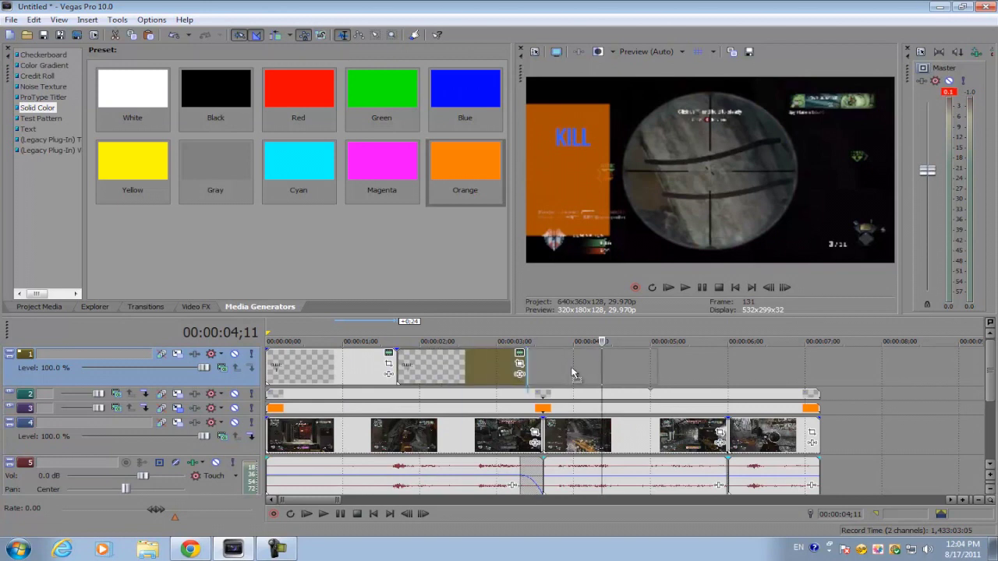
{"action": "key", "text": "ctrl+c"}
{"action": "key", "text": "ctrl+v"}
{"action": "left_click", "coordinate": [595, 237]}
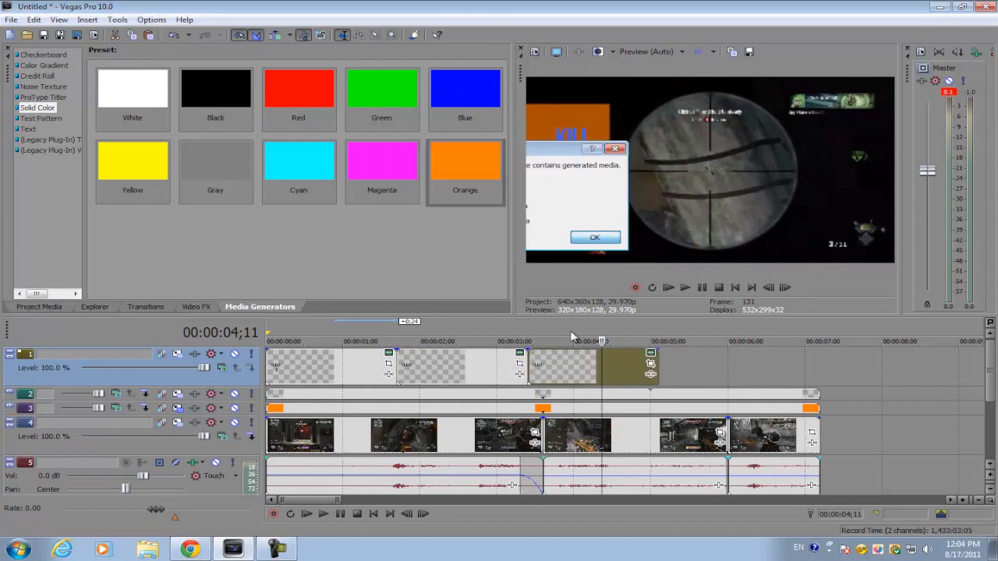
{"action": "mouse_move", "coordinate": [616, 364]}
{"action": "left_mouse_down"}
{"action": "mouse_move", "coordinate": [578, 361]}
{"action": "mouse_move", "coordinate": [626, 365]}
{"action": "left_mouse_up"}
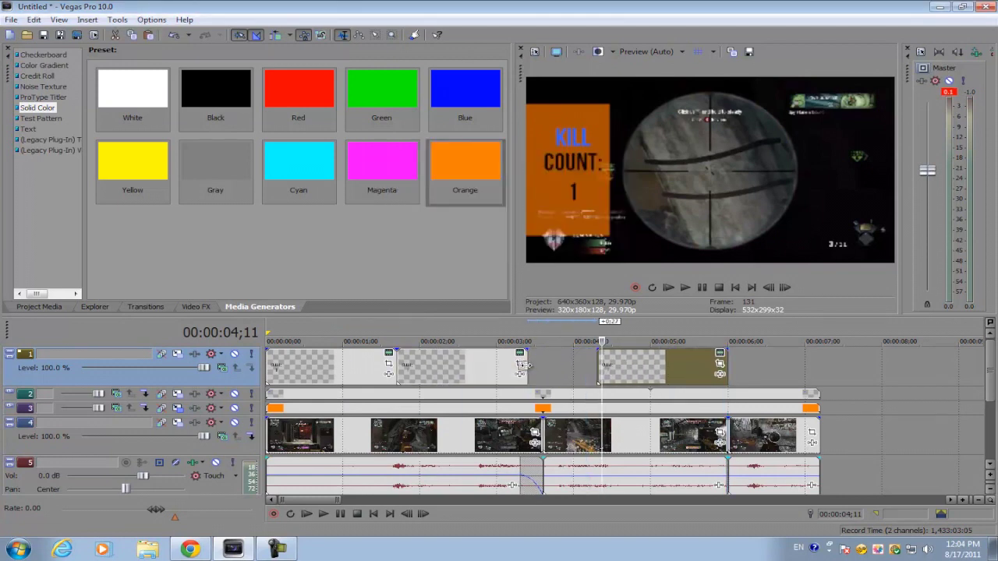
{"action": "left_click_drag", "start_coordinate": [526, 365], "coordinate": [592, 366]}
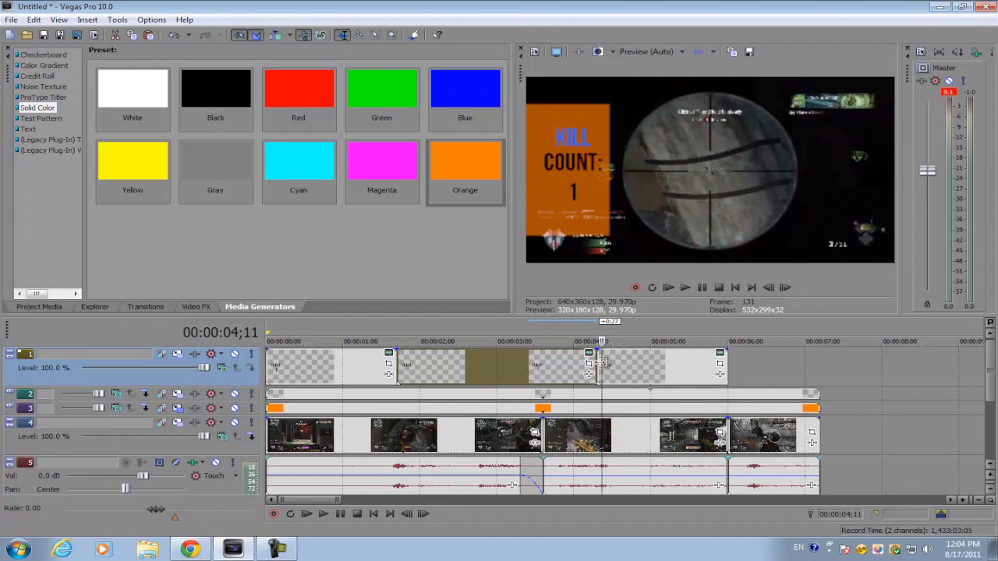
Edit the new event's text so it reads COUNT: 2
{"action": "left_click", "coordinate": [719, 354]}
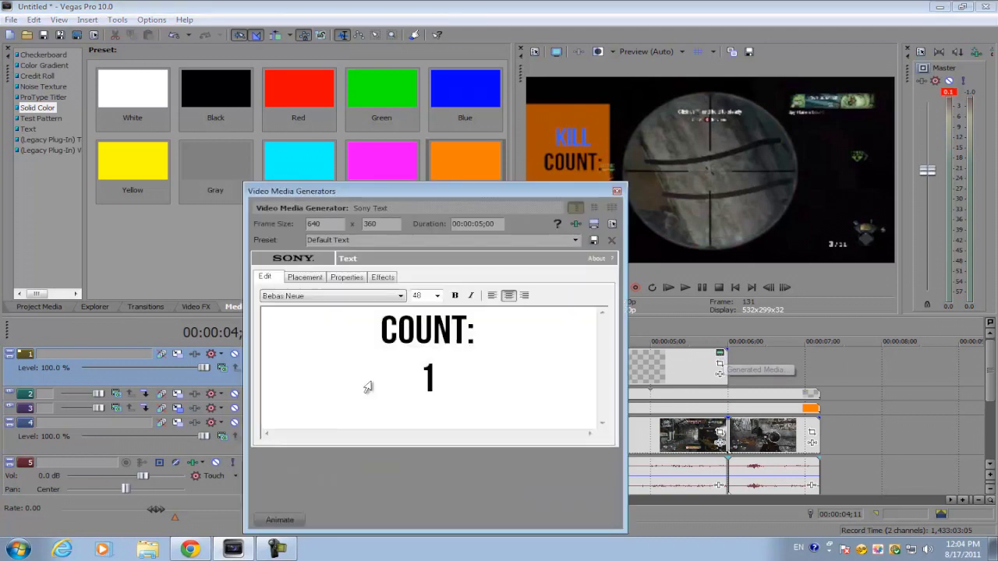
{"action": "left_click", "coordinate": [450, 375]}
{"action": "key", "text": "BackSpace"}
{"action": "type", "text": "2"}
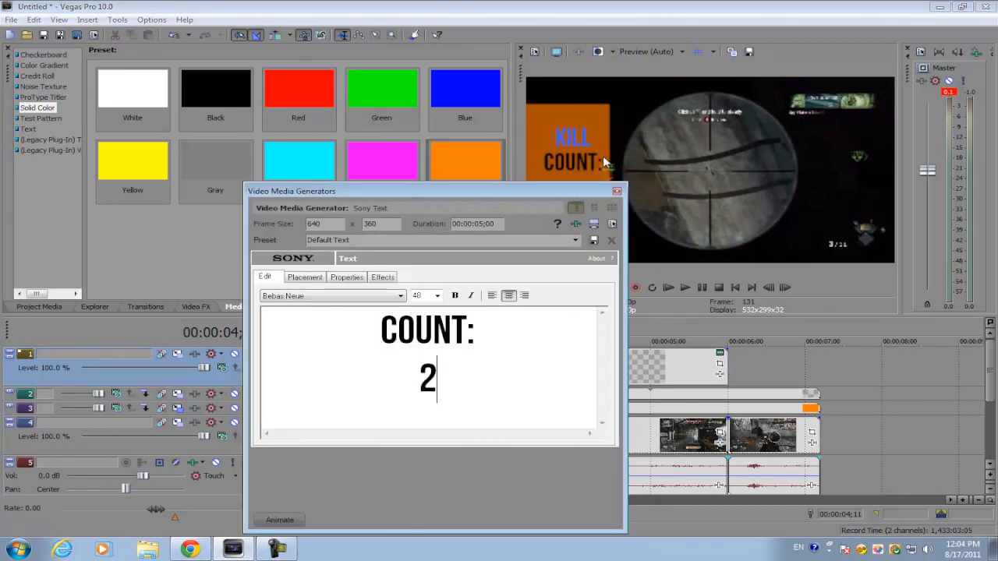
{"action": "left_click", "coordinate": [617, 191]}
{"action": "key", "text": "Home"}
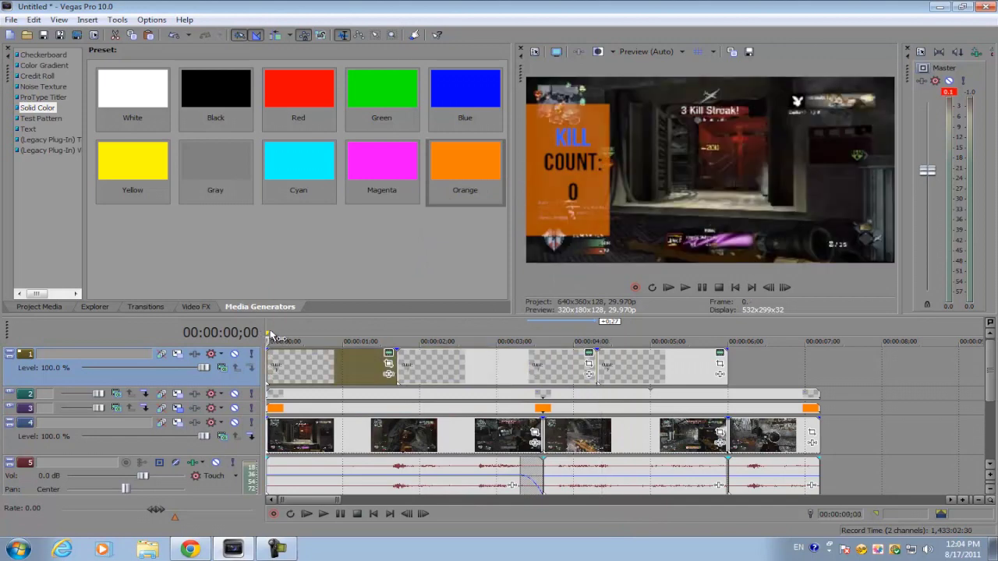
{"action": "left_click_drag", "start_coordinate": [271, 335], "coordinate": [714, 310]}
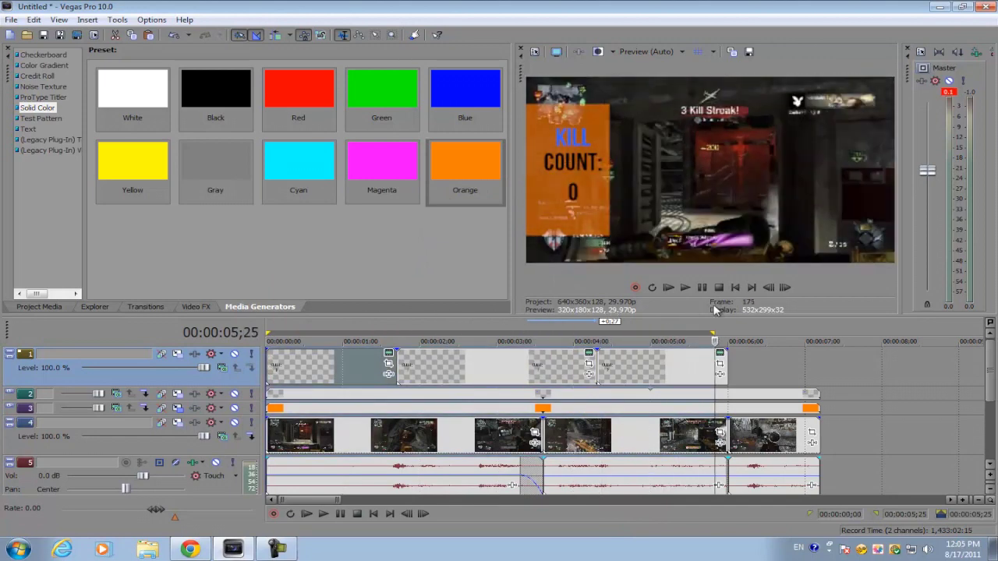
{"action": "key", "text": "Home"}
{"action": "key", "text": "space"}
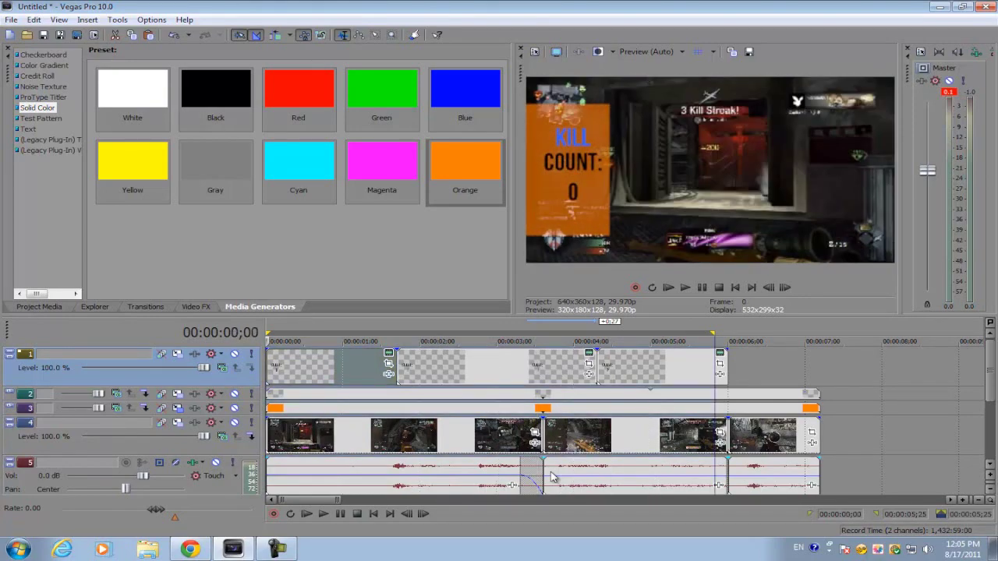
{"action": "key", "text": "space"}
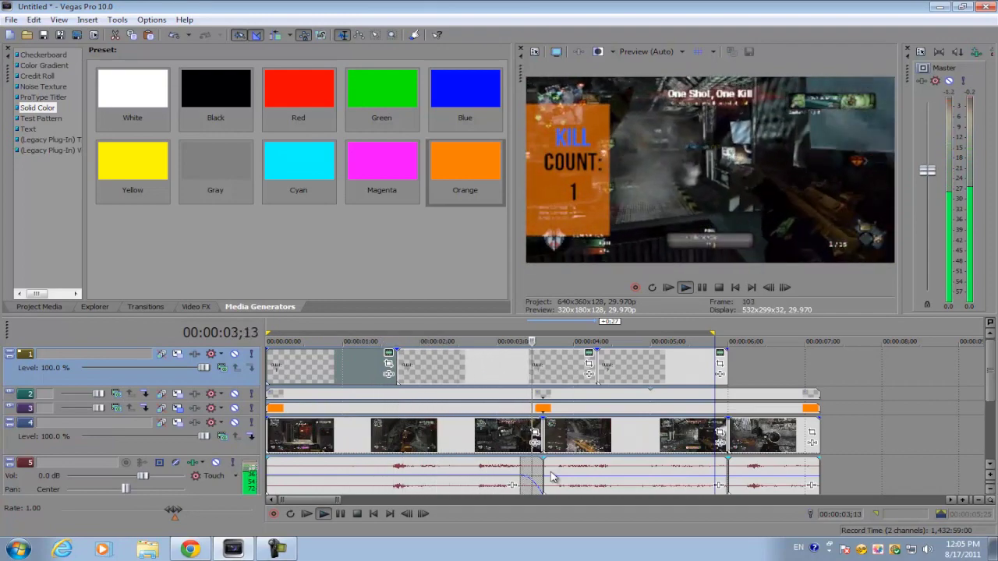
{"action": "key", "text": "space"}
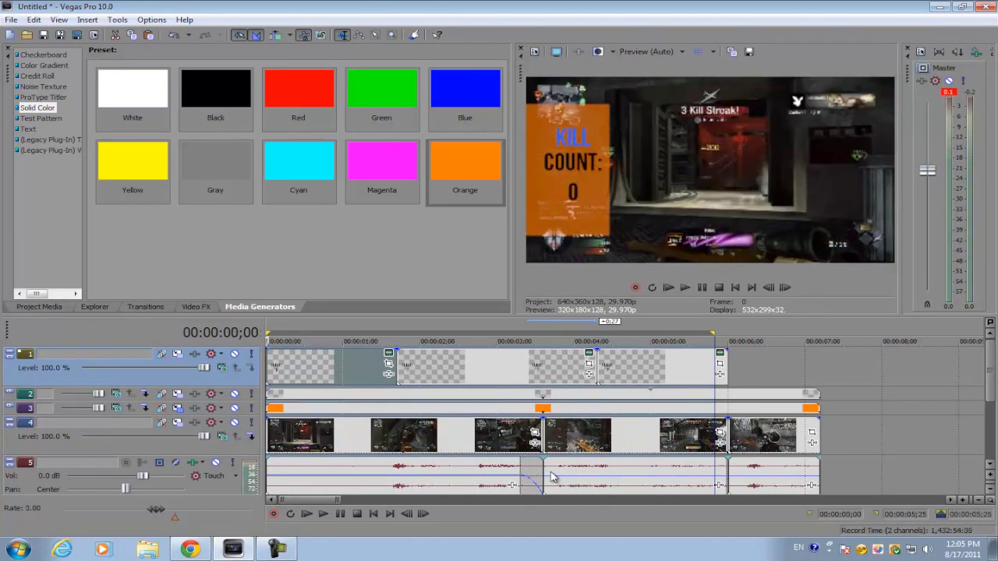